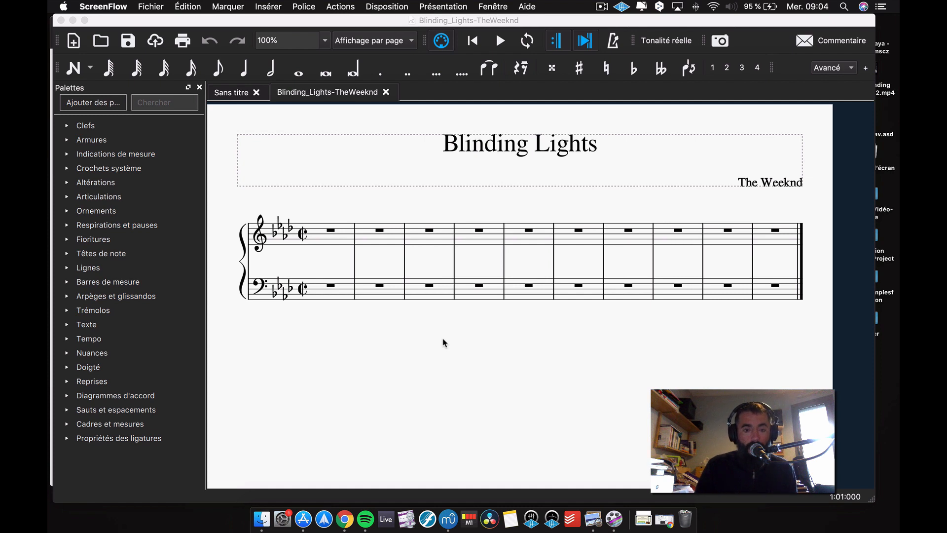
# Step: Start note input in the first treble-staff measure and look through the available note input modes
pyautogui.click(332, 247)
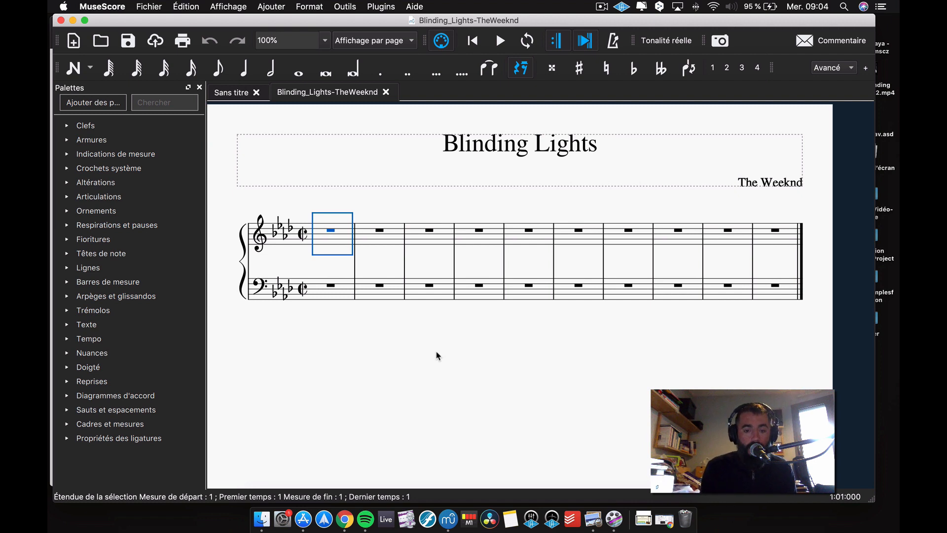
pyautogui.press('n')
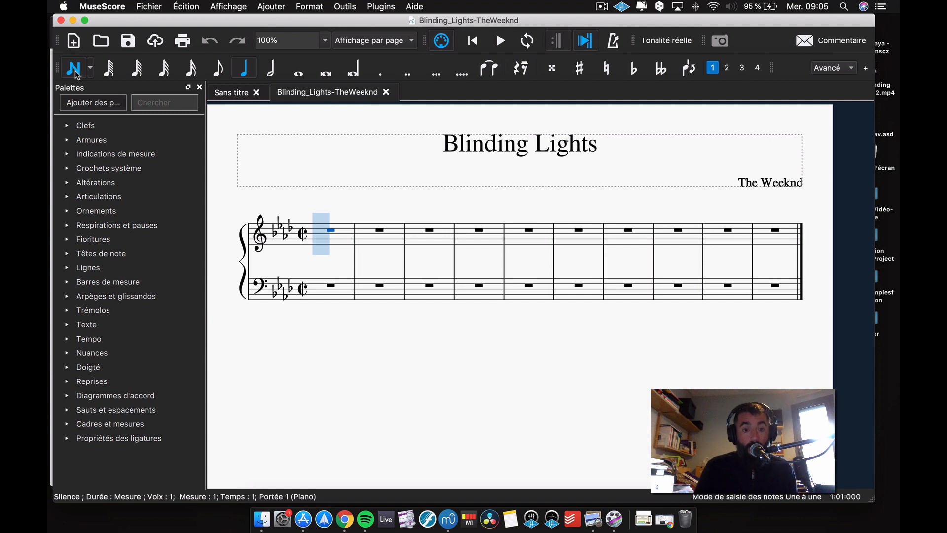
pyautogui.click(91, 70)
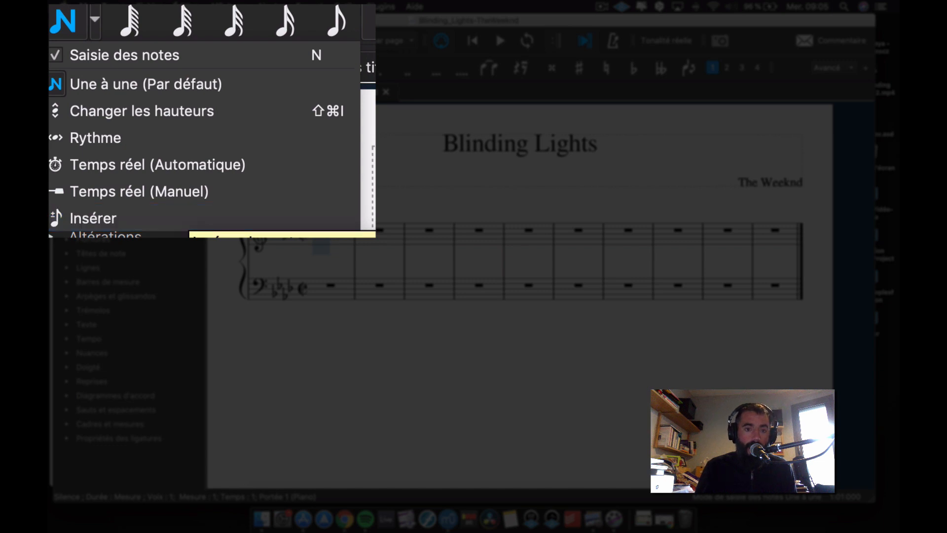
pyautogui.click(354, 202)
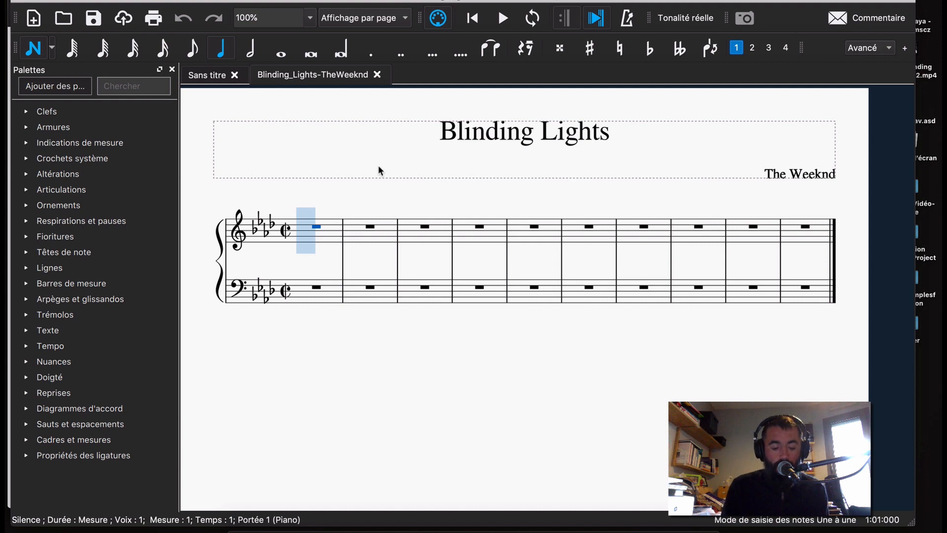
# Step: Enter the quarter notes A, B, C, D, E, F and G from the first treble measure, and leave note input
pyautogui.press('a')
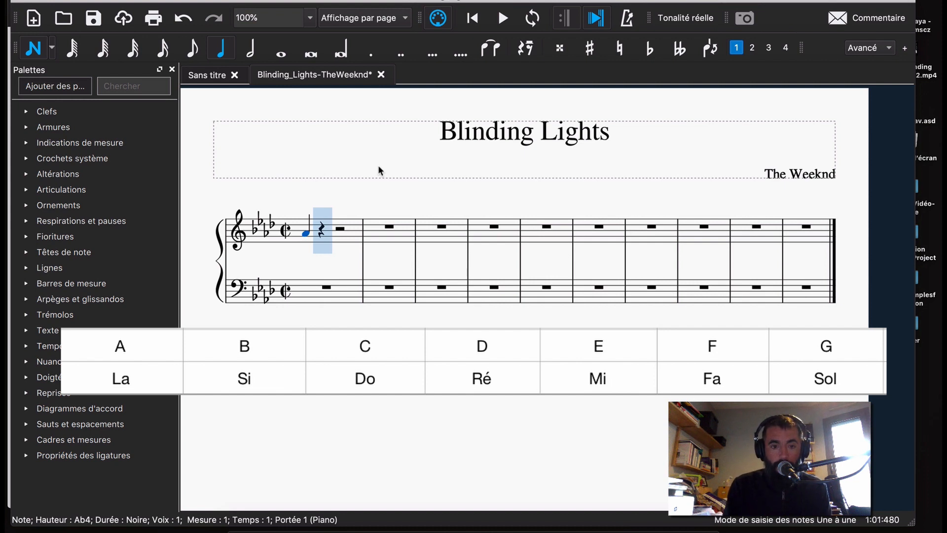
pyautogui.press('b')
pyautogui.press('c')
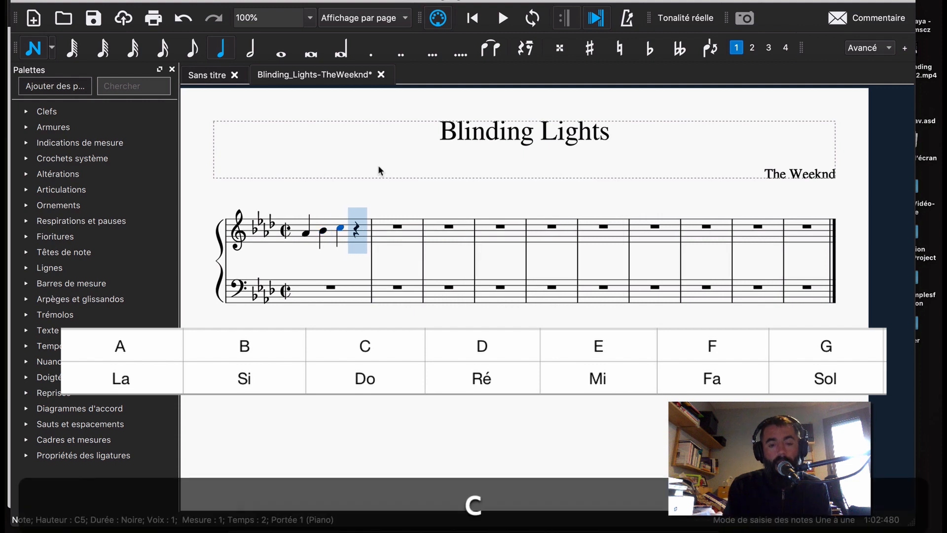
pyautogui.press('d')
pyautogui.press('e')
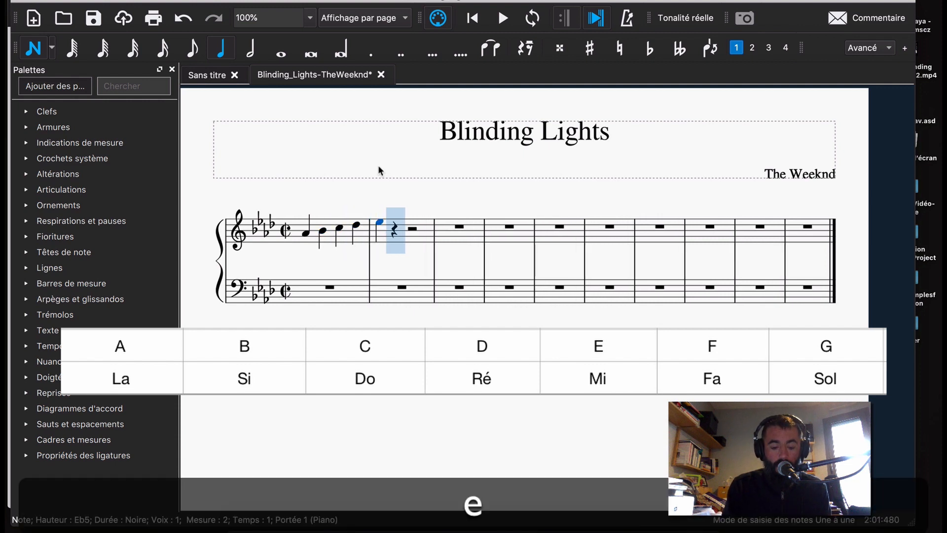
pyautogui.press('f')
pyautogui.press('g')
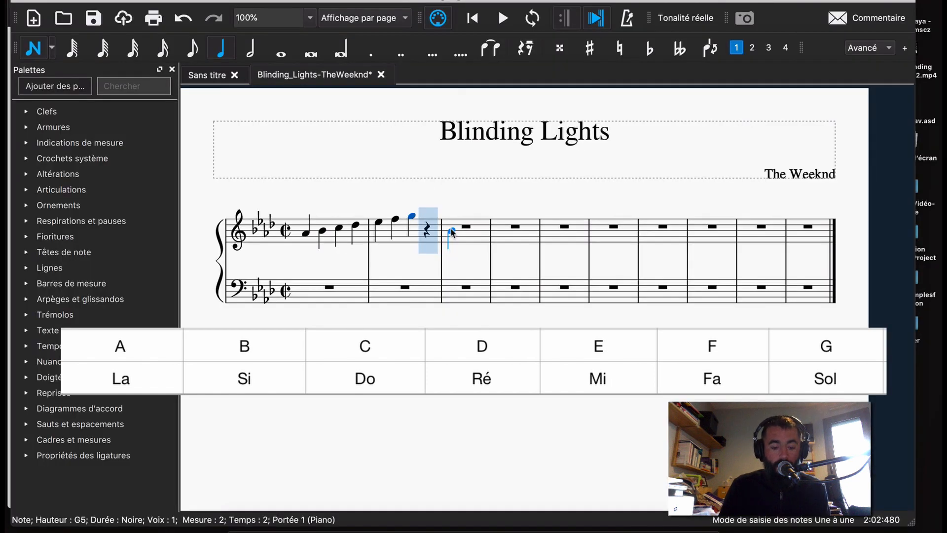
pyautogui.press('Escape')
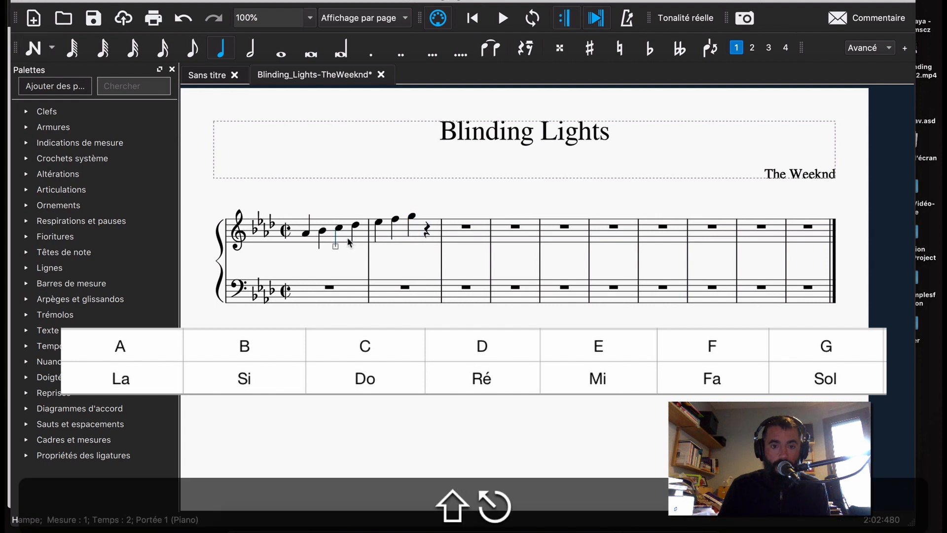
# Step: Delete all the notes in the first two treble-staff measures
pyautogui.keyDown('shift'); pyautogui.click(342, 228); pyautogui.keyUp('shift')
pyautogui.keyDown('shift'); pyautogui.click(427, 241); pyautogui.keyUp('shift')
pyautogui.press('BackSpace')
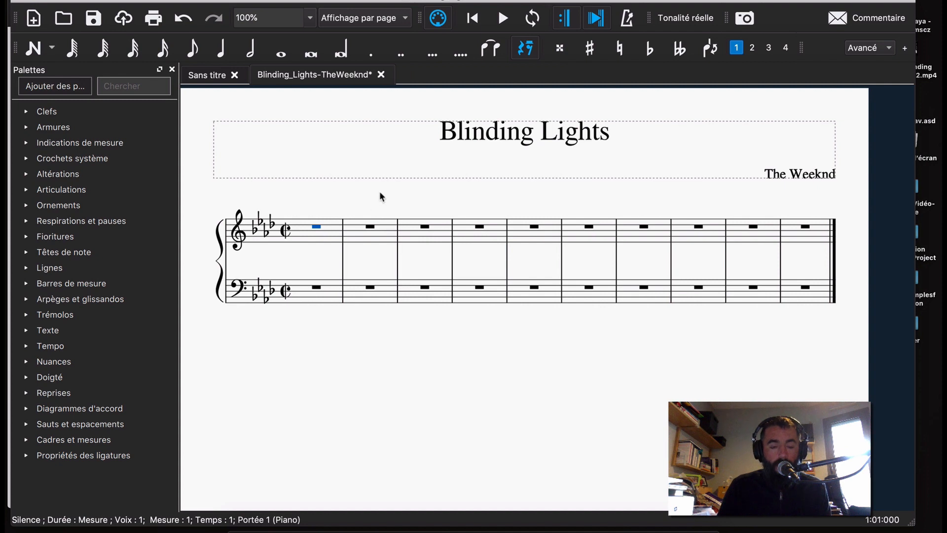
# Step: Start note input in the empty first treble measure and try the quarter-note and half-note durations
pyautogui.click(314, 240)
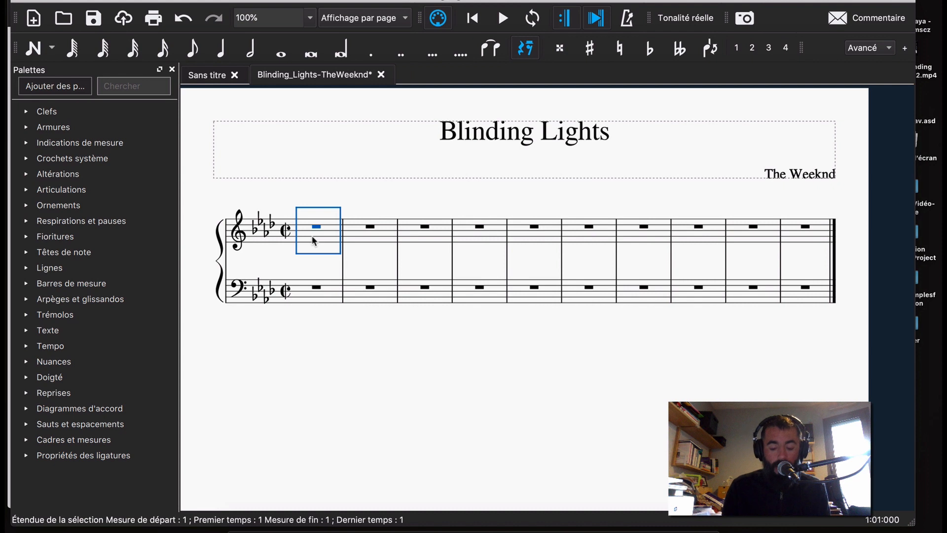
pyautogui.press('n')
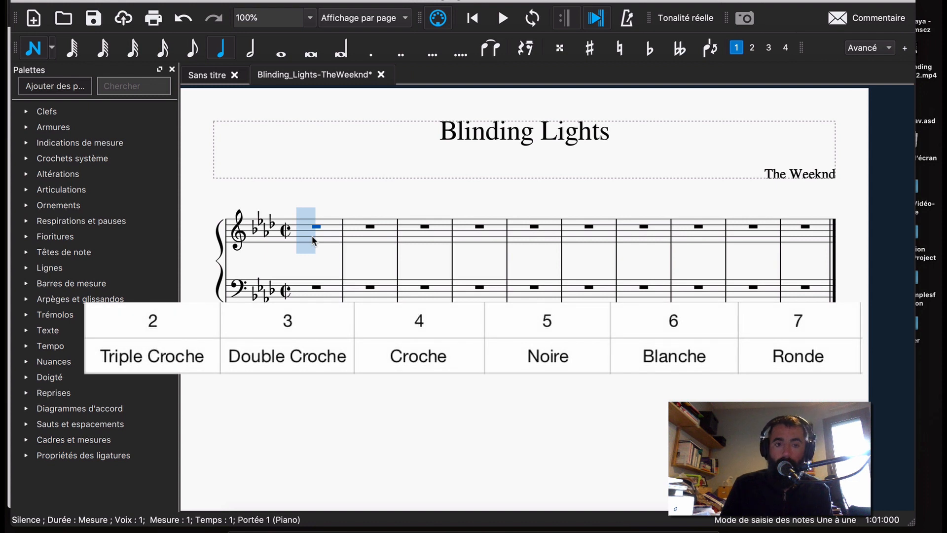
pyautogui.press('5')
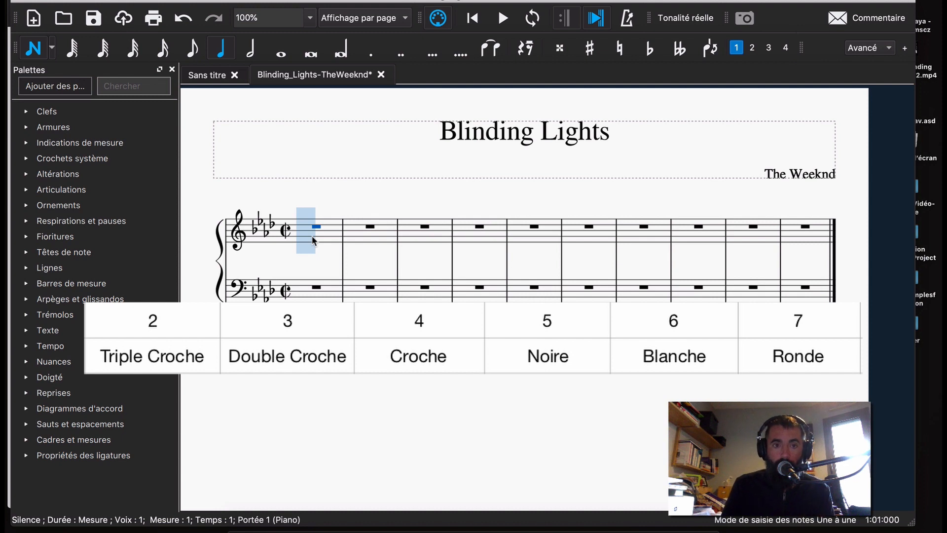
pyautogui.press('6')
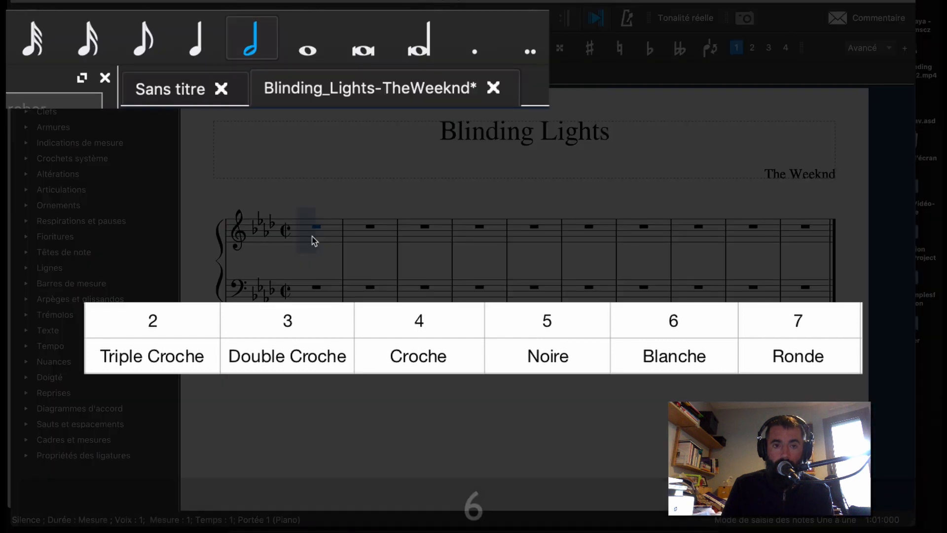
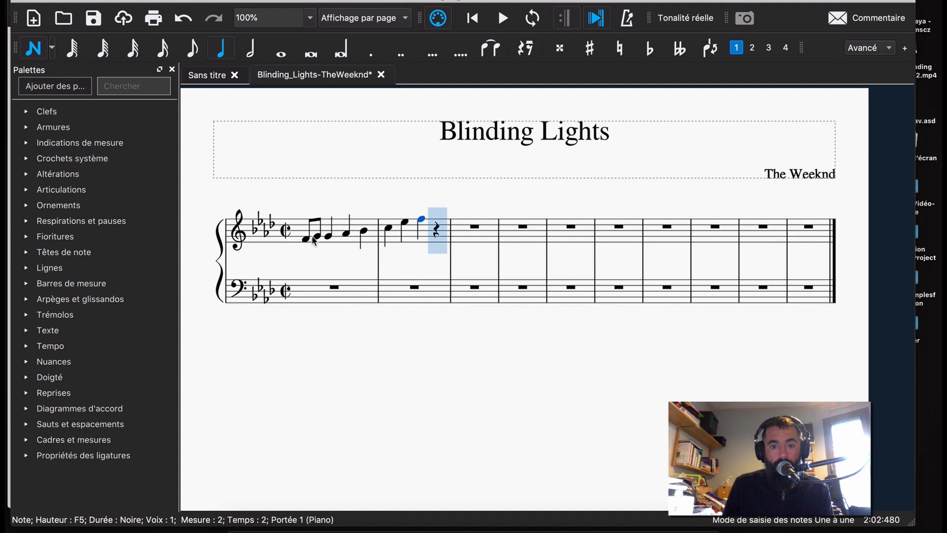
# Step: Insert a quarter rest followed by an eighth rest at the start of the third treble-staff measure
pyautogui.press('Right')
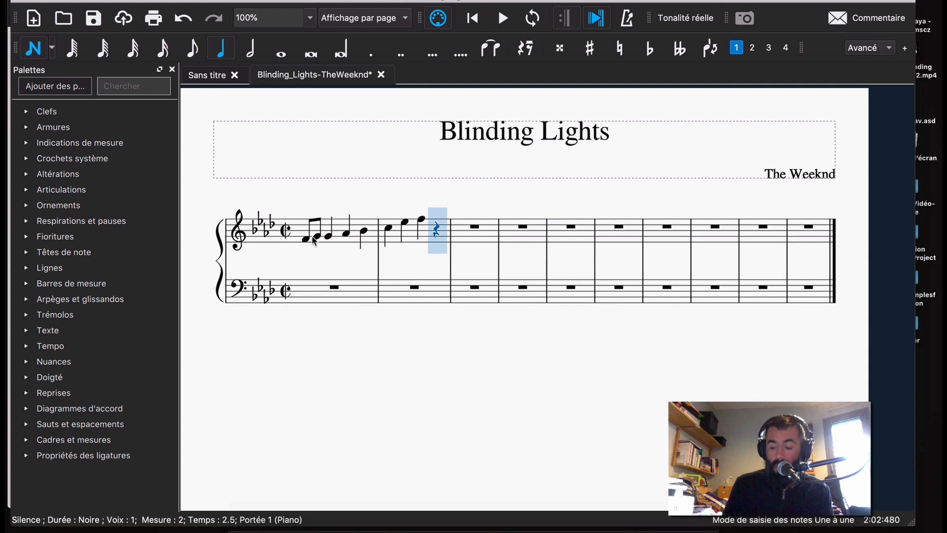
pyautogui.press('Escape')
pyautogui.click(473, 240)
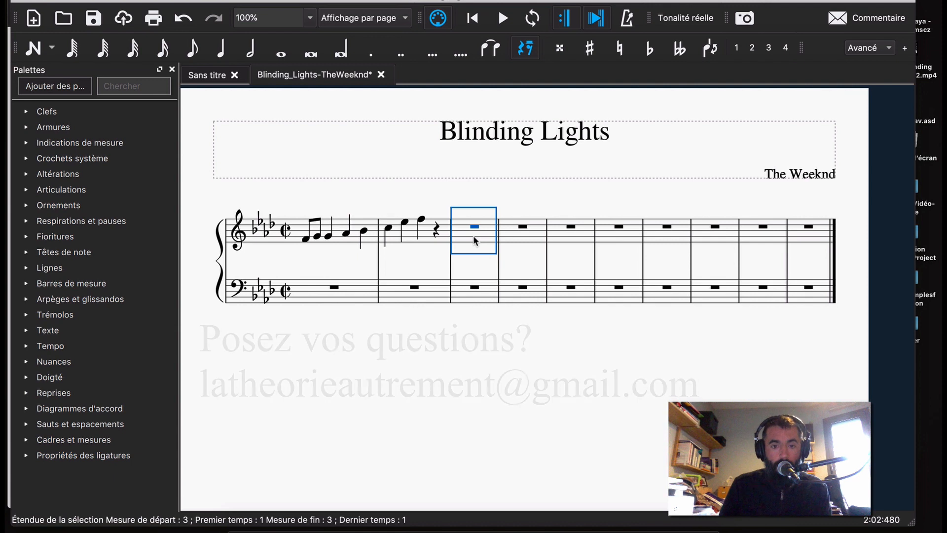
pyautogui.press('n')
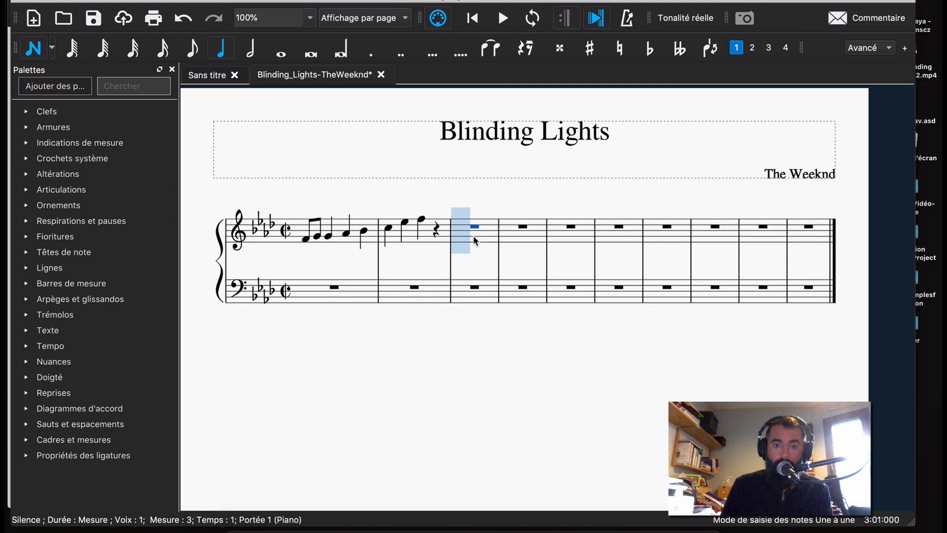
pyautogui.press('5')
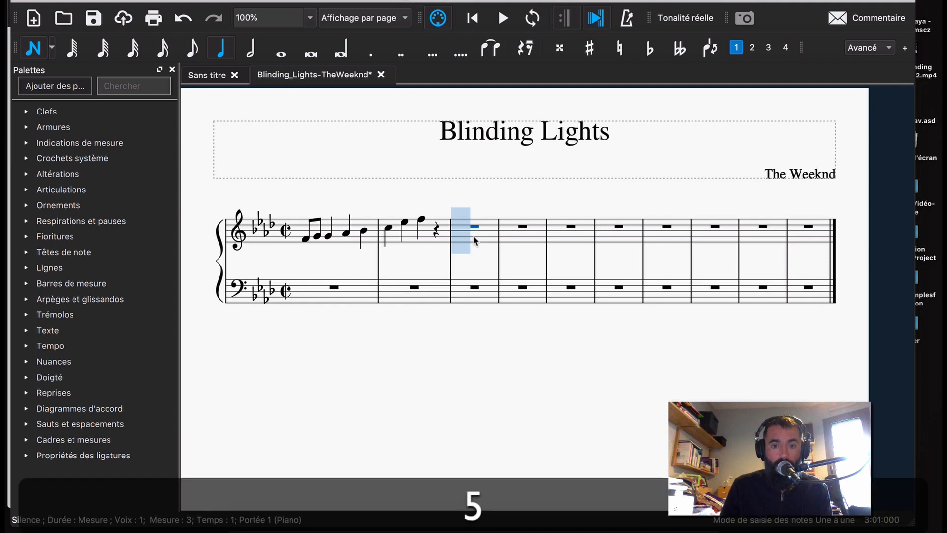
pyautogui.press('0')
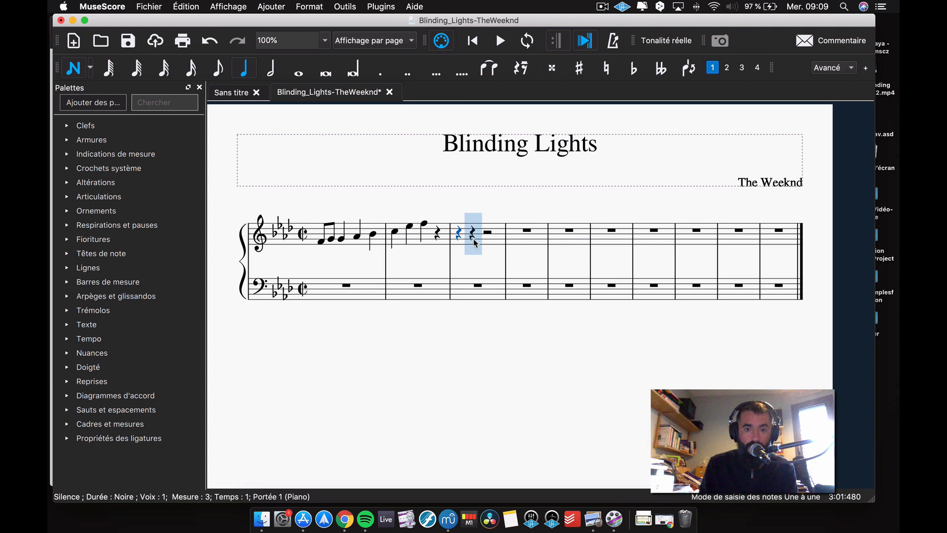
pyautogui.press('4')
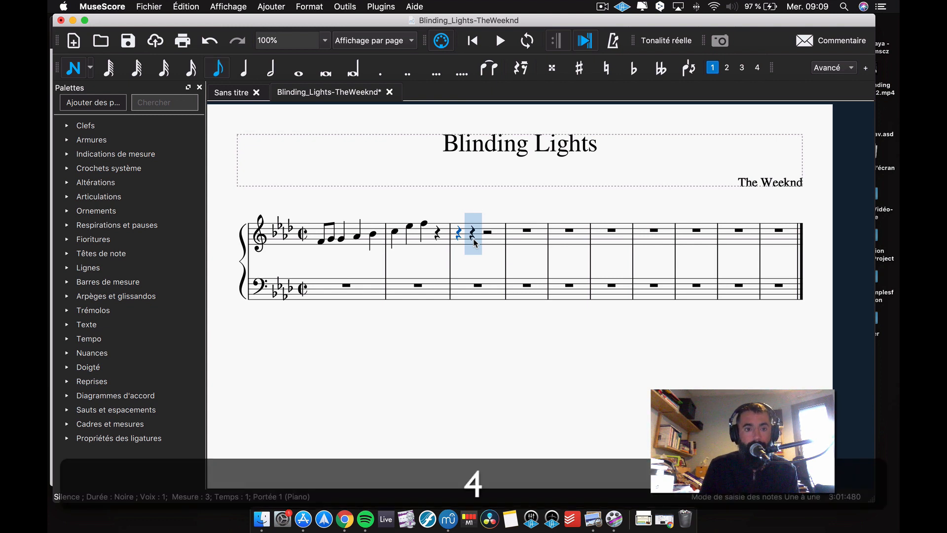
pyautogui.press('0')
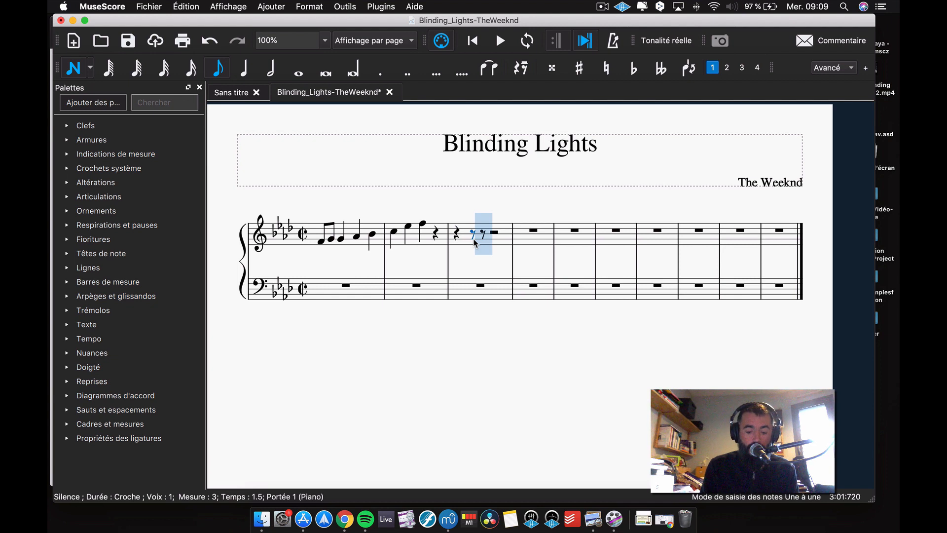
# Step: Enter the eighth notes F, G and A after the rests in the third measure and leave note input
pyautogui.press('f')
pyautogui.press('g')
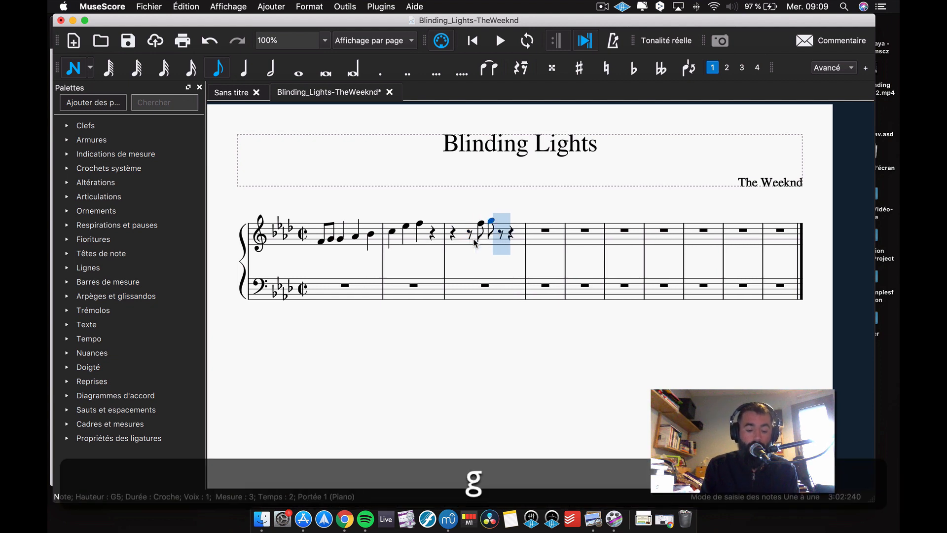
pyautogui.press('a')
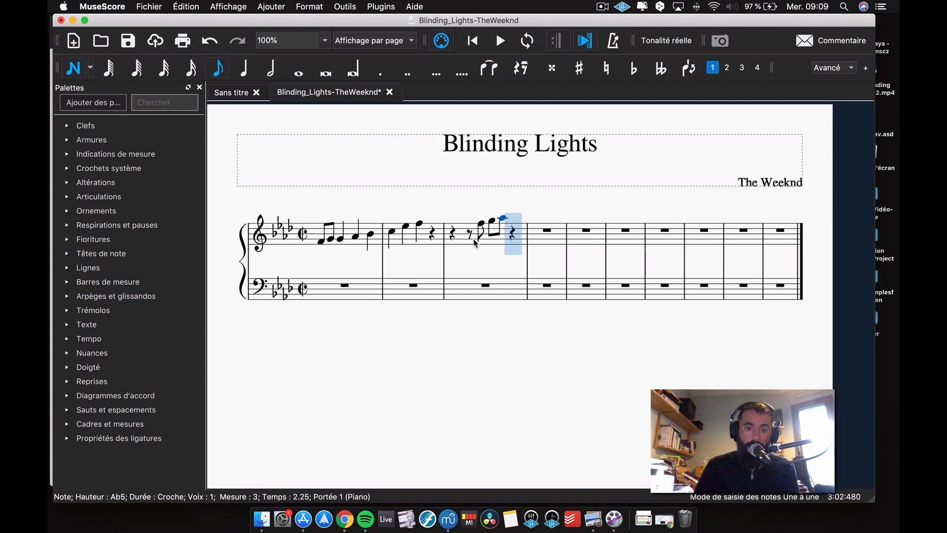
pyautogui.press('Escape')
# Step: Enter a dotted quarter note F at the start of the fourth treble-staff measure
pyautogui.click(547, 230)
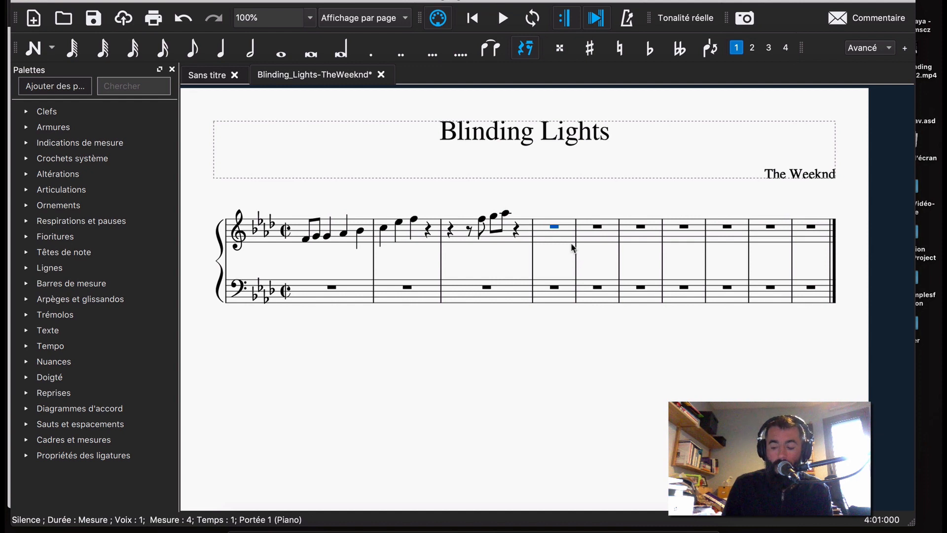
pyautogui.press('n')
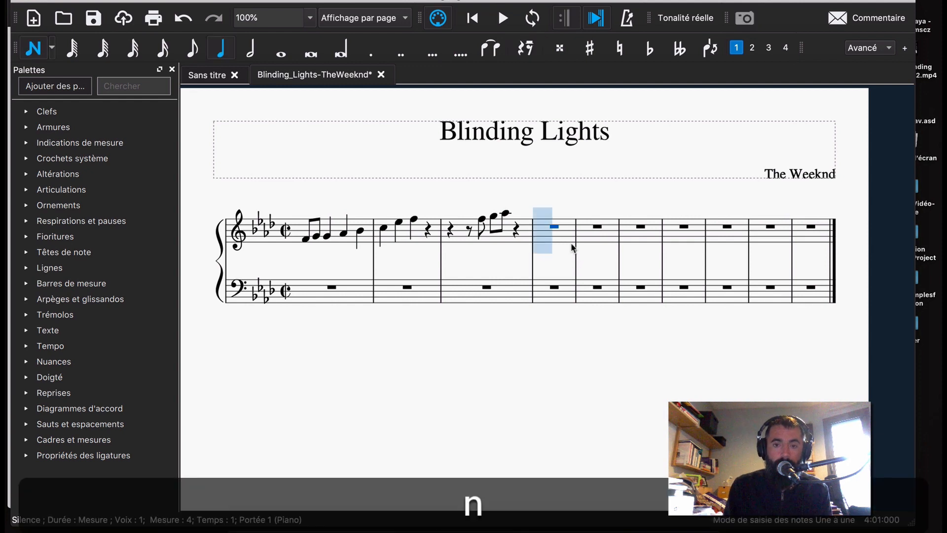
pyautogui.press('5')
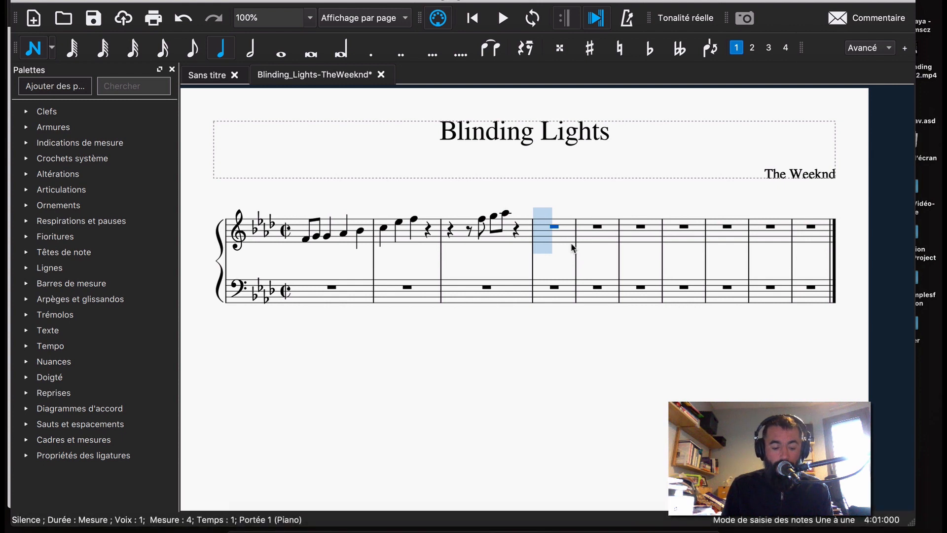
pyautogui.press('shift')
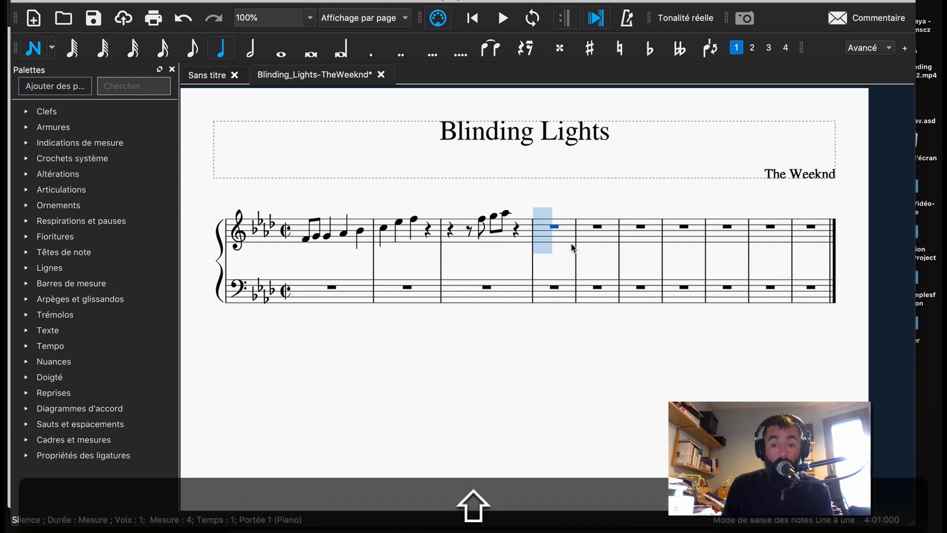
pyautogui.hotkey('shift', ';')
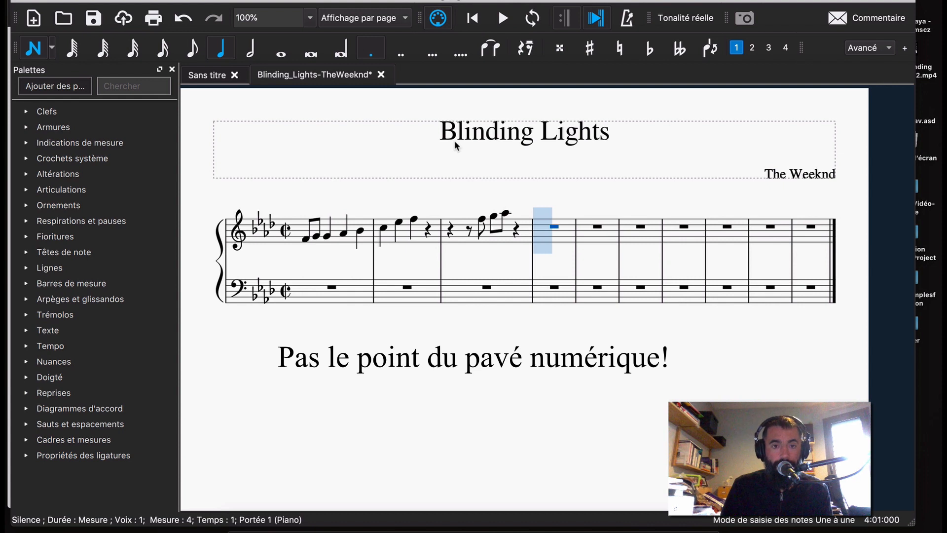
pyautogui.press('f')
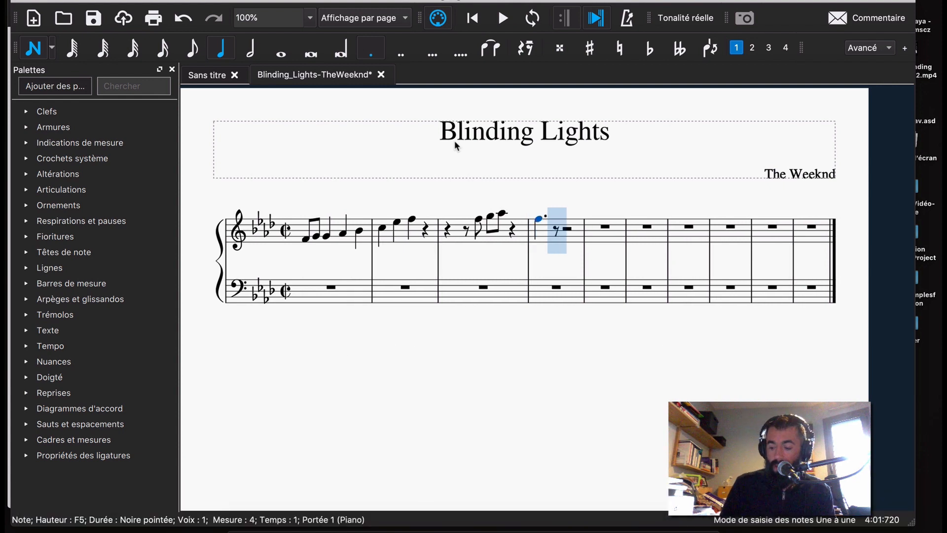
# Step: Add an eighth note G and a quarter note A after the dotted note, and leave note input
pyautogui.press('4')
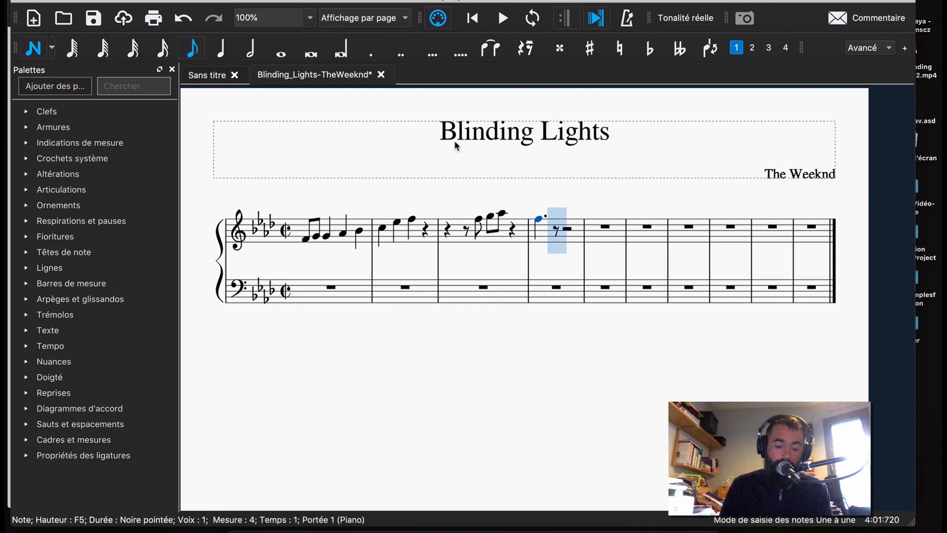
pyautogui.press('g')
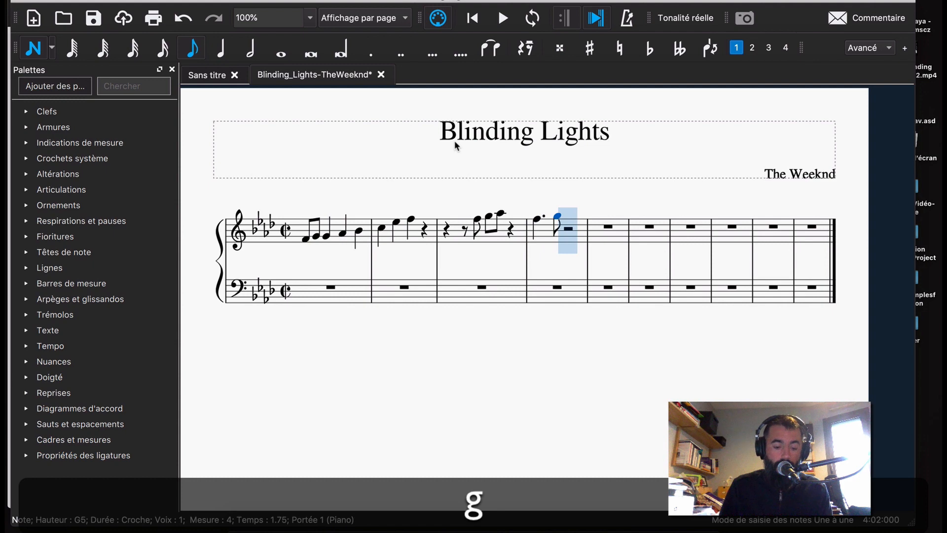
pyautogui.press('5')
pyautogui.press('a')
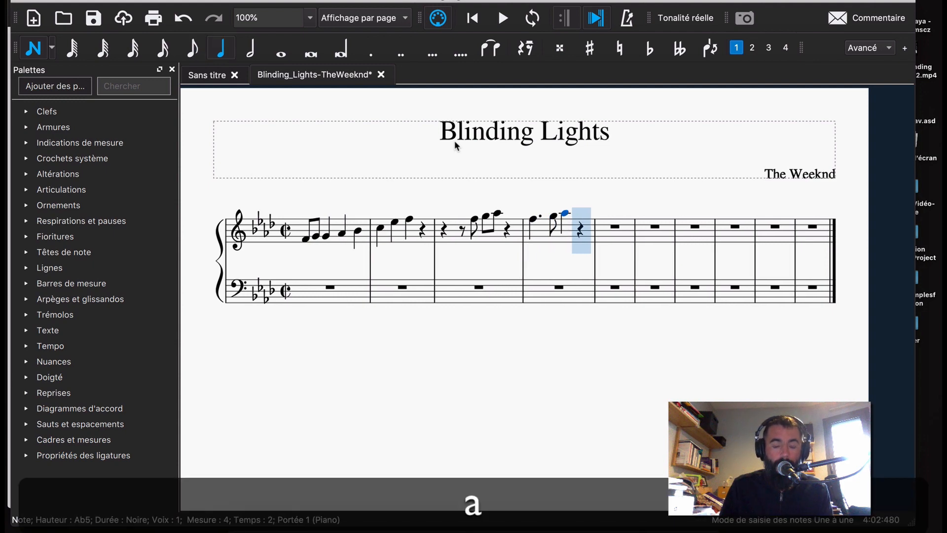
pyautogui.press('Escape')
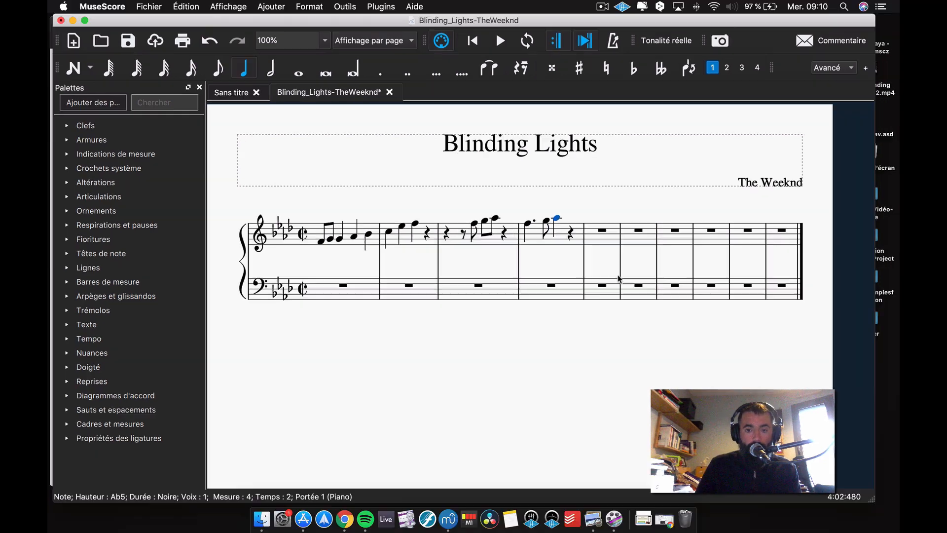
# Step: Enter a quarter note A at the start of the fifth treble-staff measure
pyautogui.click(616, 239)
pyautogui.press('n')
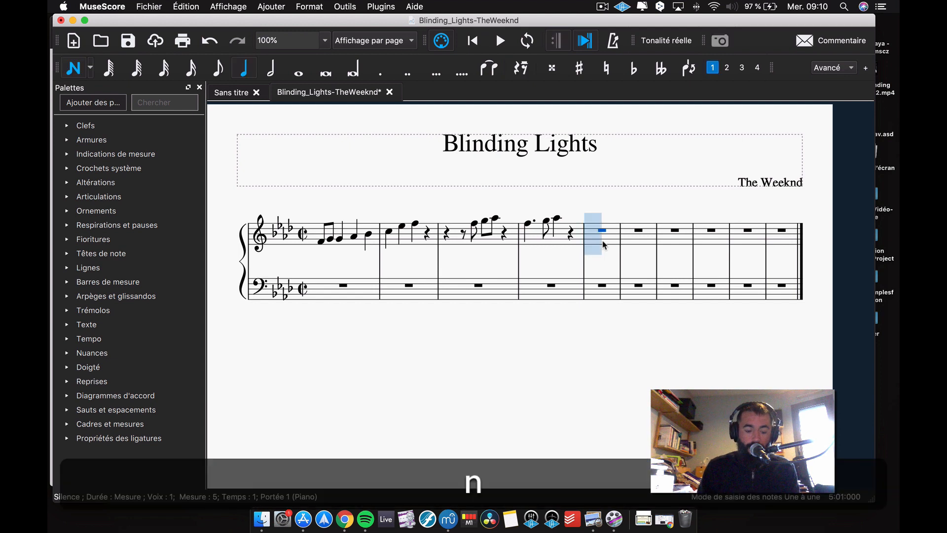
pyautogui.press('a')
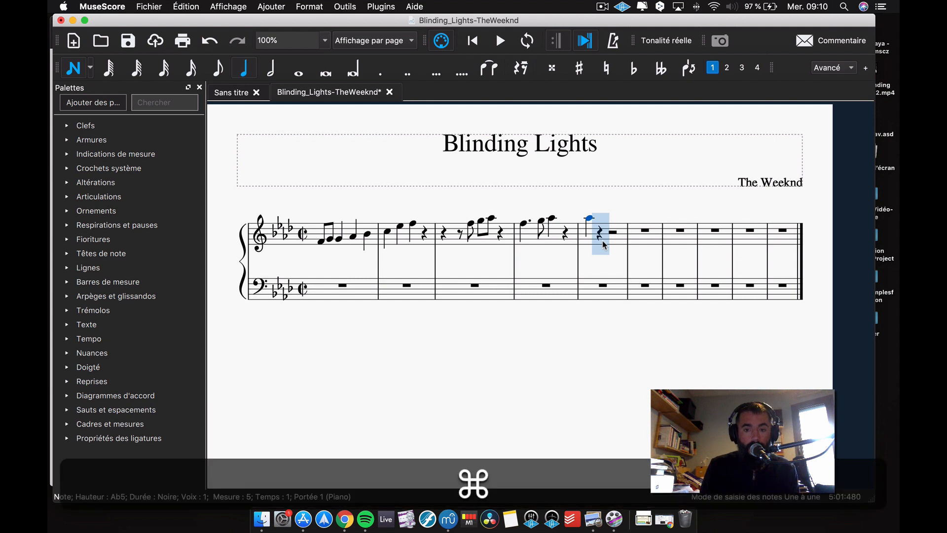
# Step: Try shifting the new A in the fifth measure down and up by octaves, and leave note input
pyautogui.press('super+Down')
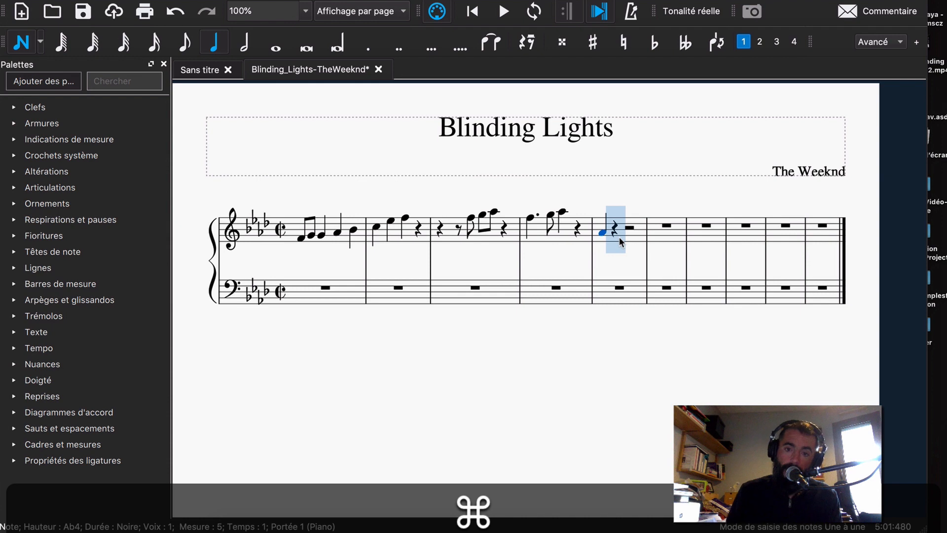
pyautogui.press('super+Down')
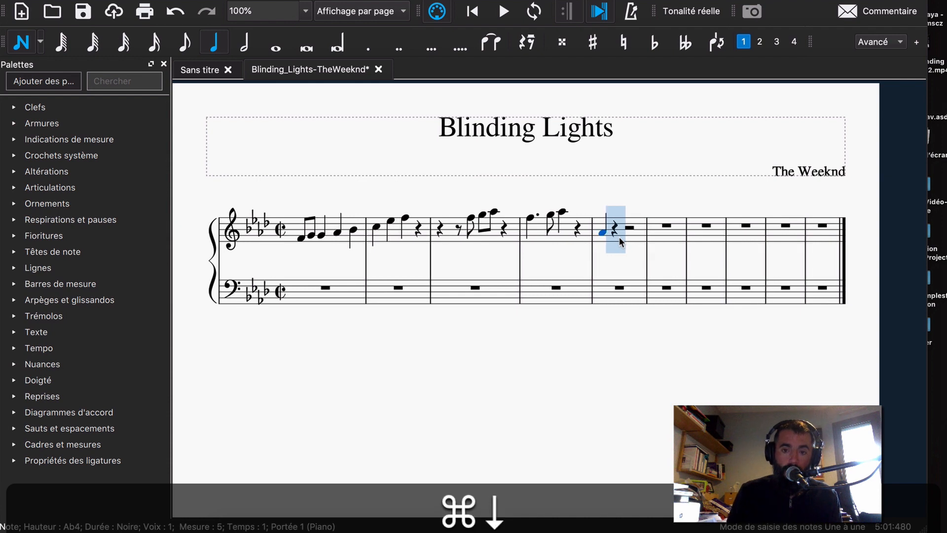
pyautogui.press('super+Up')
pyautogui.press('super+Up')
pyautogui.press('super+Up')
pyautogui.press('super+Down')
pyautogui.press('super+Down')
pyautogui.press('super+Up')
pyautogui.press('Escape')
# Step: Try the octave shift on the third treble-staff measure, and move the notes of measures three to five down one octave
pyautogui.click(484, 239)
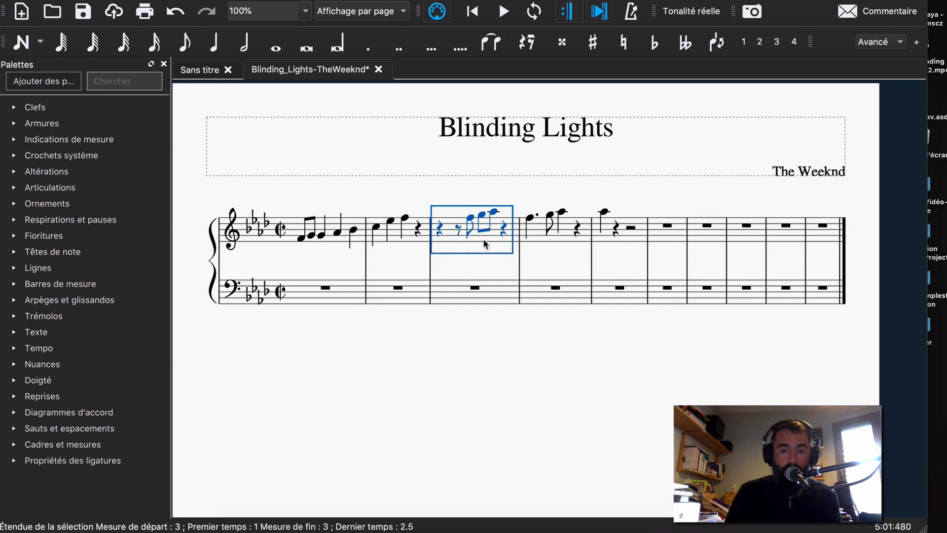
pyautogui.press('super')
pyautogui.press('super+Down')
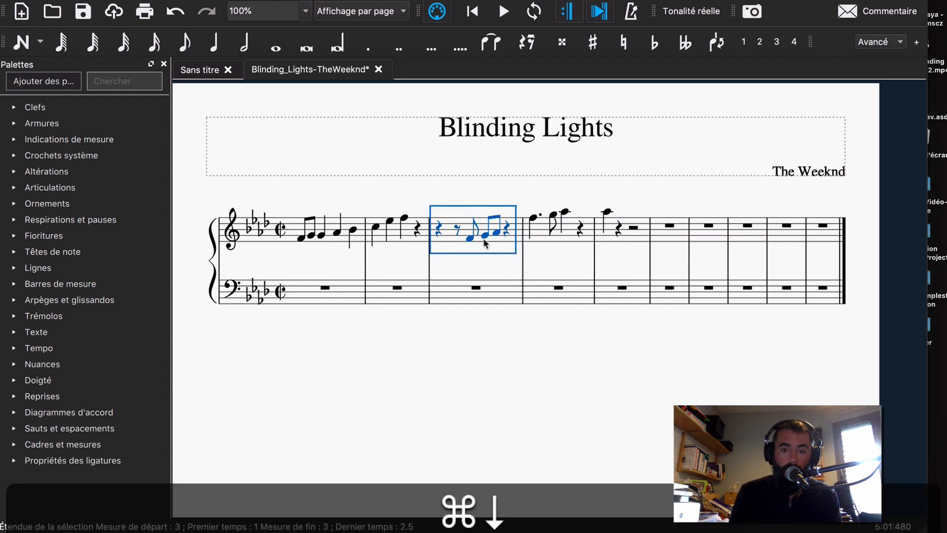
pyautogui.press('super+Up')
pyautogui.press('super+Up')
pyautogui.press('super+Down')
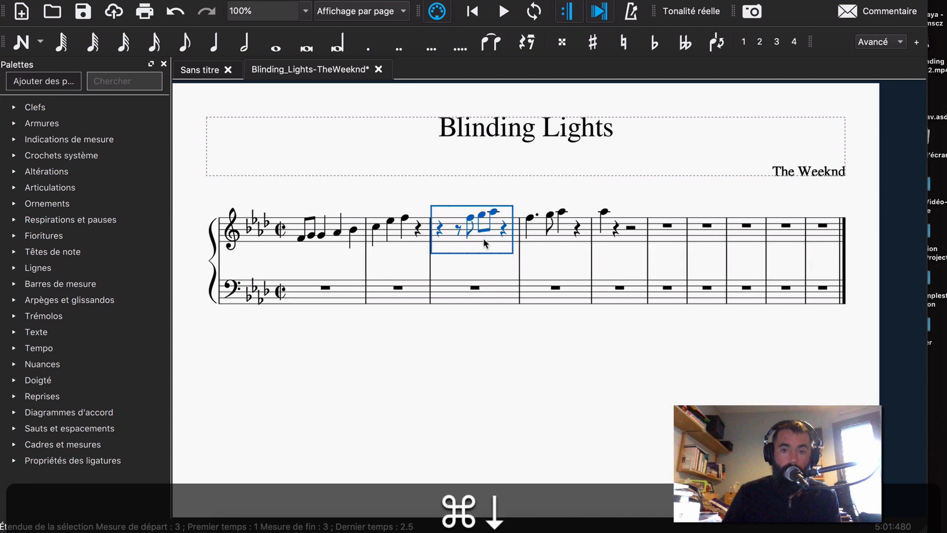
pyautogui.keyDown('shift'); pyautogui.click(642, 232); pyautogui.keyUp('shift')
pyautogui.press('super+Down')
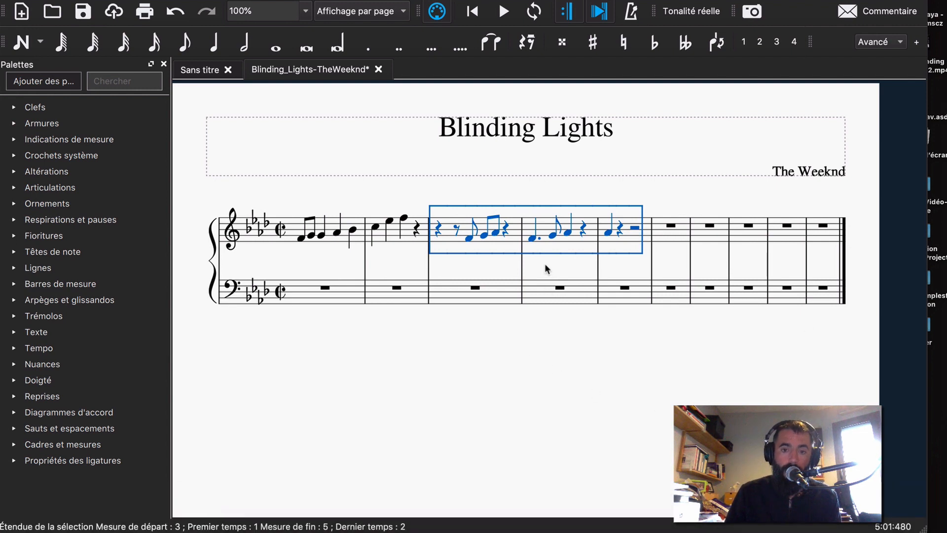
pyautogui.click(539, 168)
# Step: Try an octave shift on only the dotted F and eighth note G in the fourth treble-staff measure
pyautogui.moveTo(515, 191)
pyautogui.mouseDown()
pyautogui.moveTo(527, 217)
pyautogui.moveTo(513, 202)
pyautogui.mouseUp()
pyautogui.click(529, 249)
pyautogui.keyDown('shift'); pyautogui.click(550, 248); pyautogui.keyUp('shift')
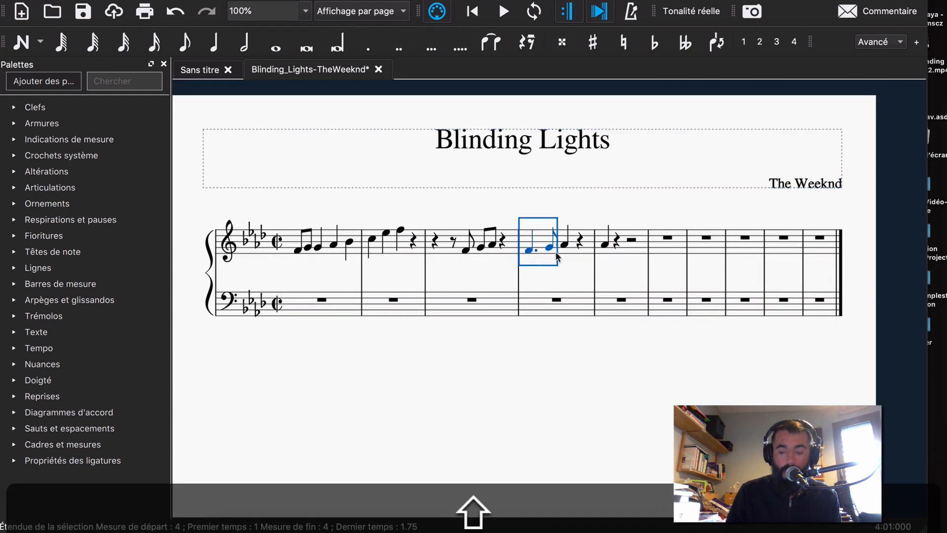
pyautogui.press('super+Down')
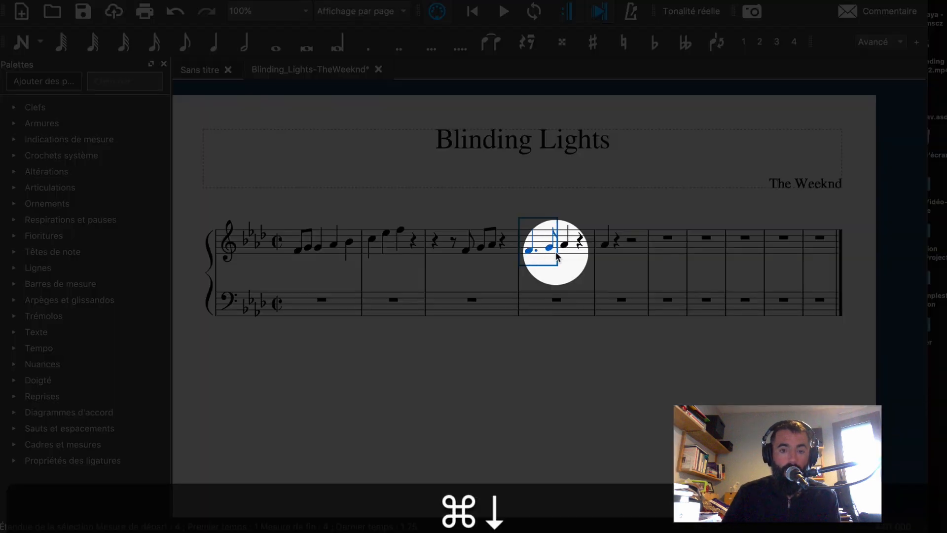
# Step: Try shifting the notes from the first G in measure one to the F in measure two up and down by octaves
pyautogui.click(308, 248)
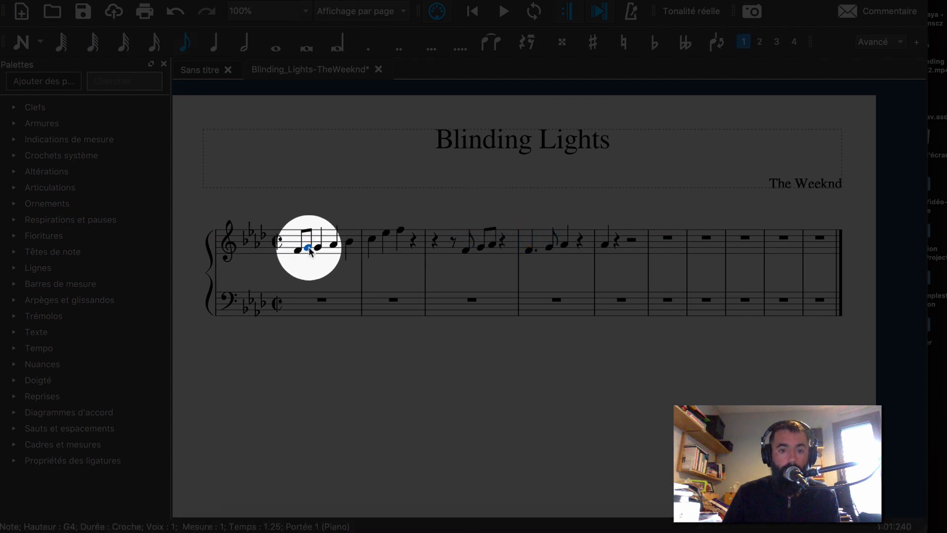
pyautogui.press('shift')
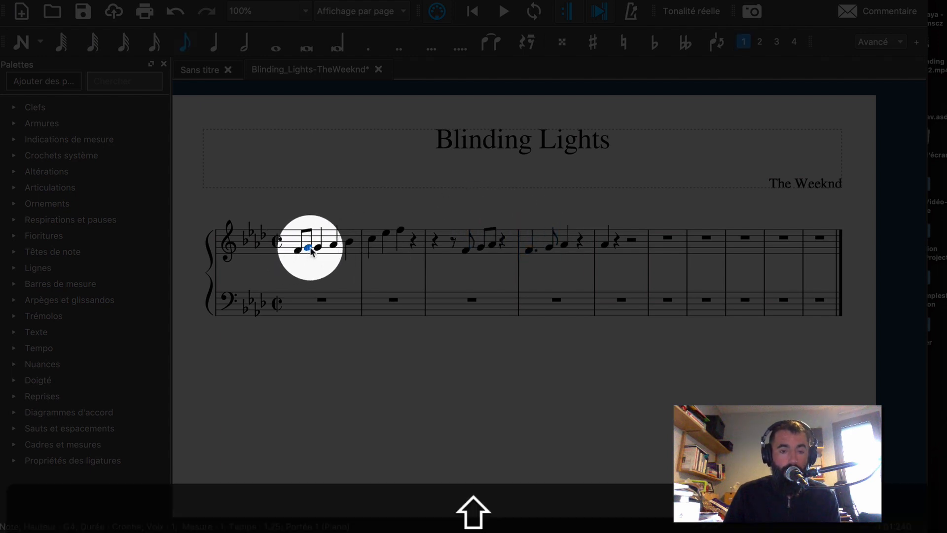
pyautogui.keyDown('shift'); pyautogui.click(399, 231); pyautogui.keyUp('shift')
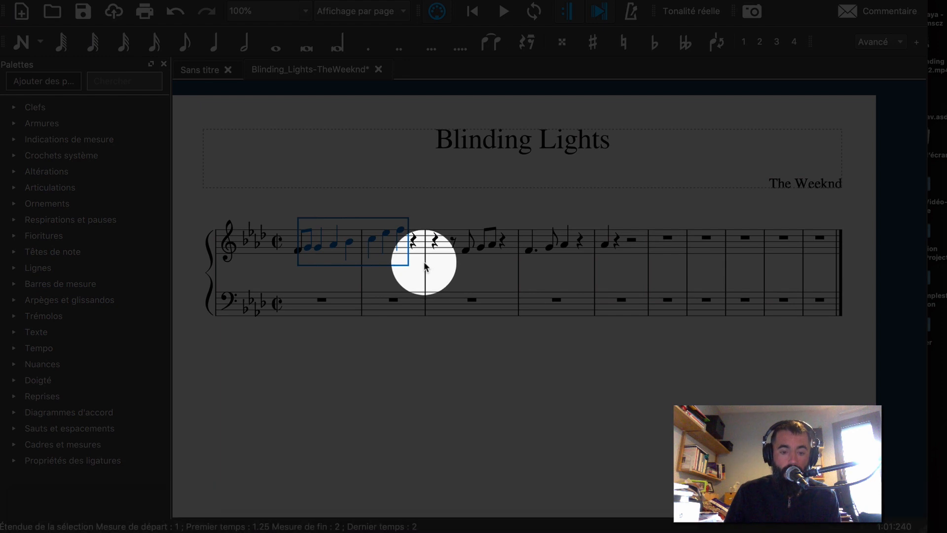
pyautogui.press('super+Up')
pyautogui.press('super+Down')
pyautogui.press('super+Down')
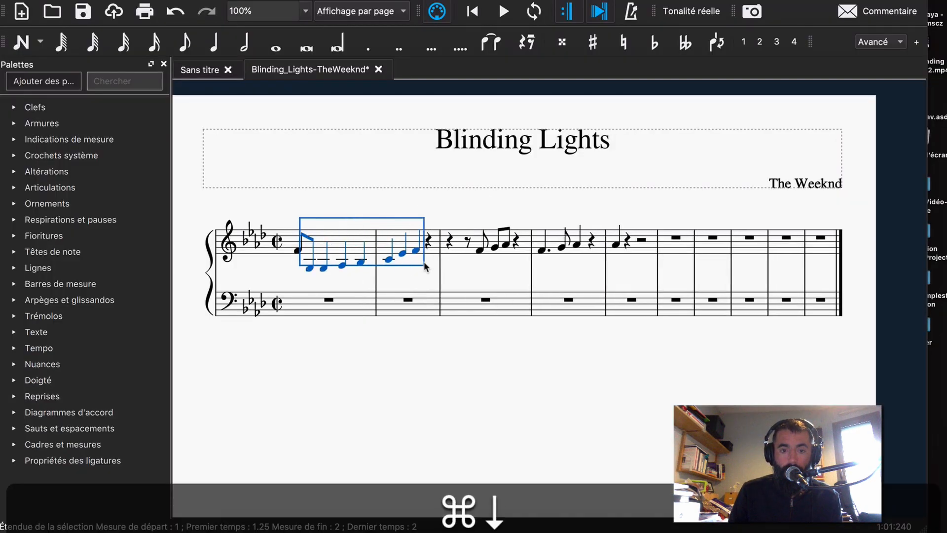
pyautogui.press('super+Up')
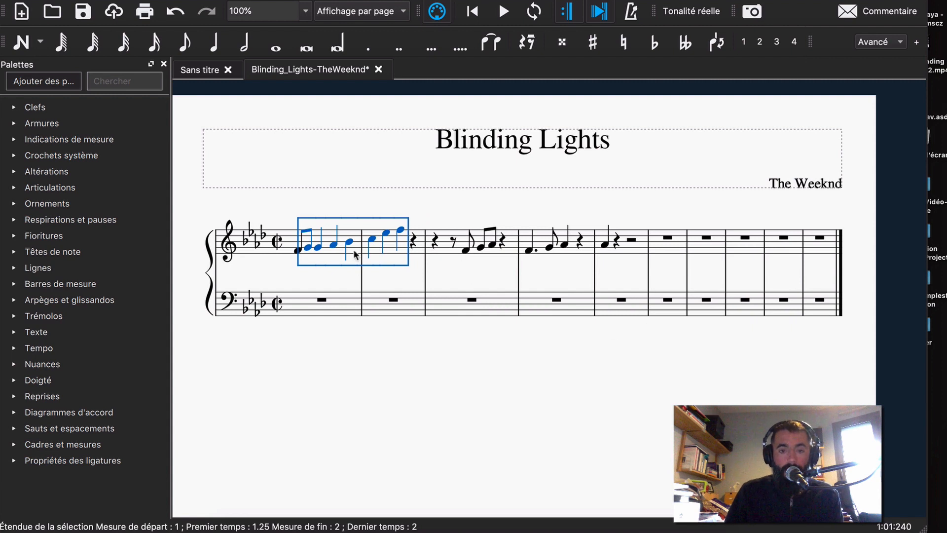
pyautogui.click(466, 269)
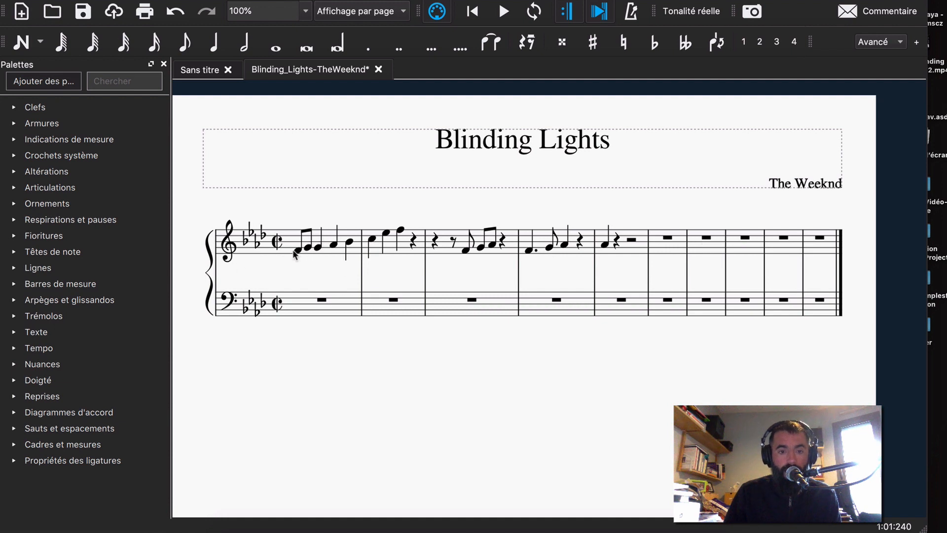
# Step: Copy the first two treble-staff measures and paste them starting at the sixth measure
pyautogui.click(330, 241)
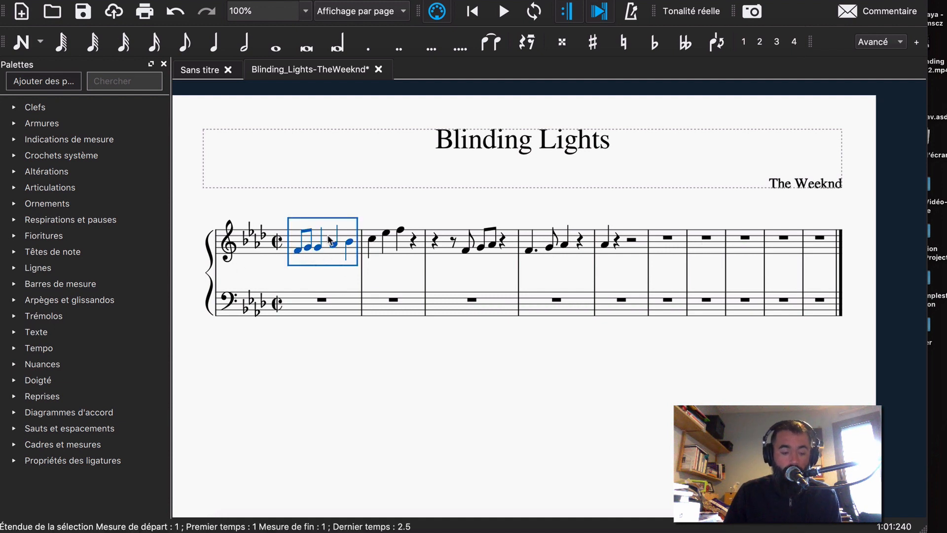
pyautogui.keyDown('shift'); pyautogui.click(407, 252); pyautogui.keyUp('shift')
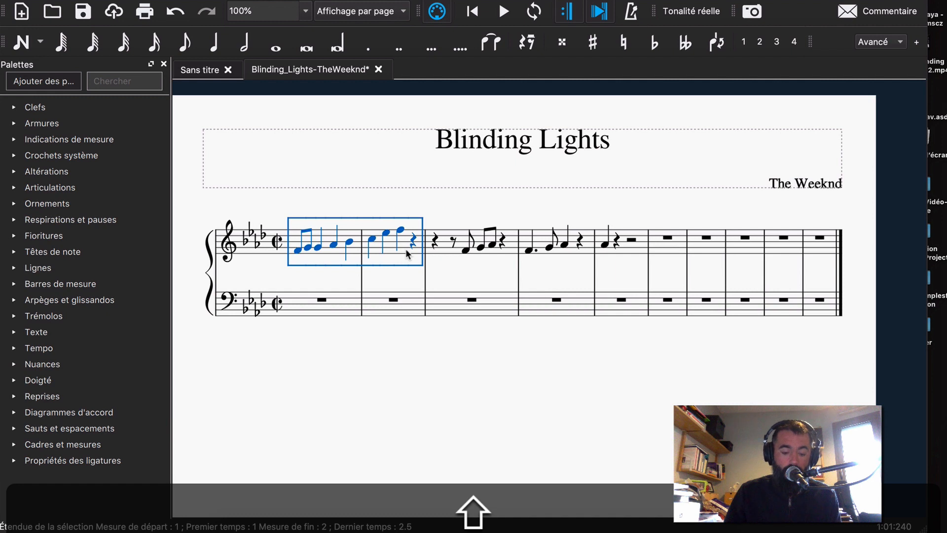
pyautogui.press('super+c')
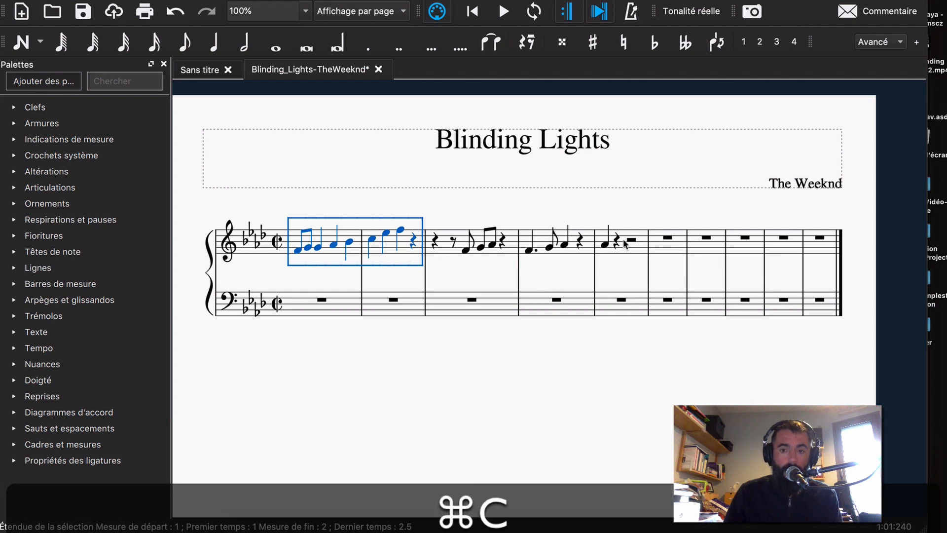
pyautogui.click(666, 252)
pyautogui.press('super+v')
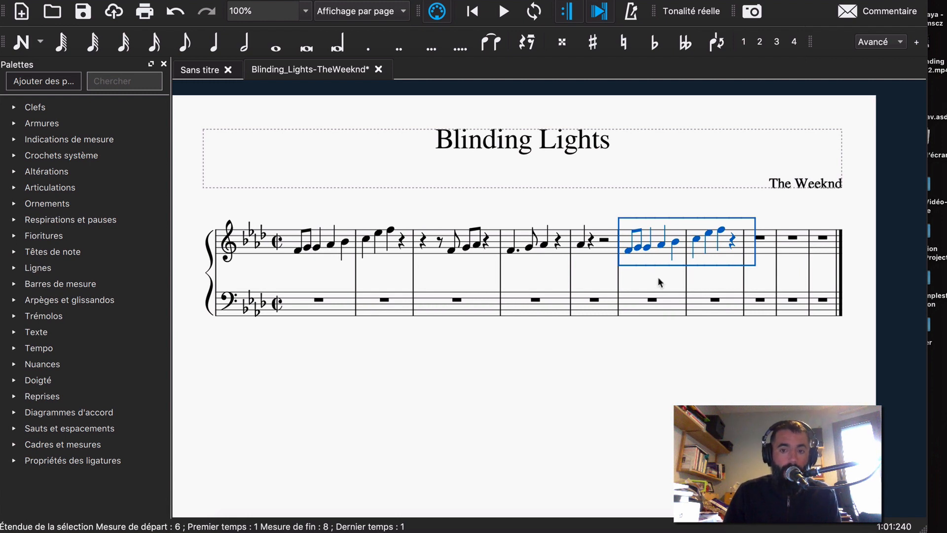
pyautogui.click(703, 273)
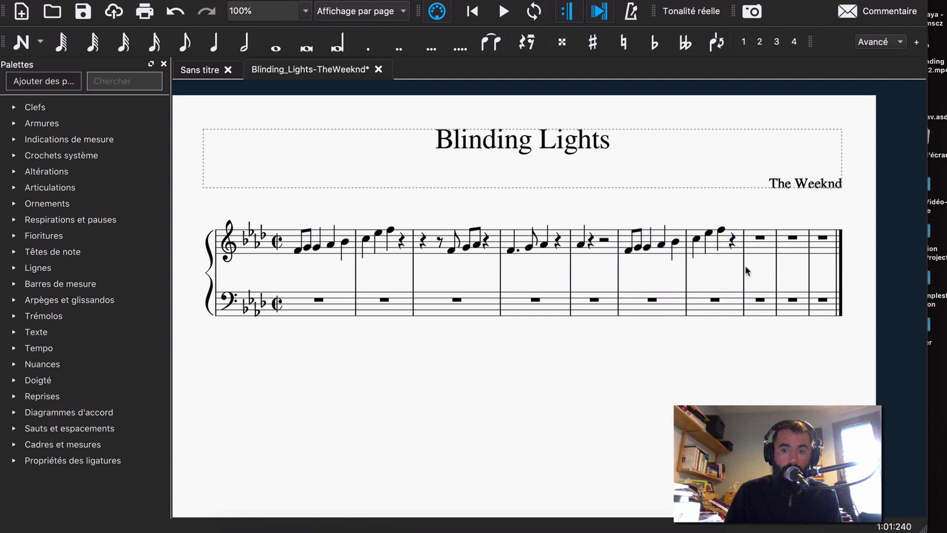
# Step: Repeat the seventh treble-staff measure into measure eight, and duplicate measures one to eight starting at measure nine
pyautogui.click(711, 254)
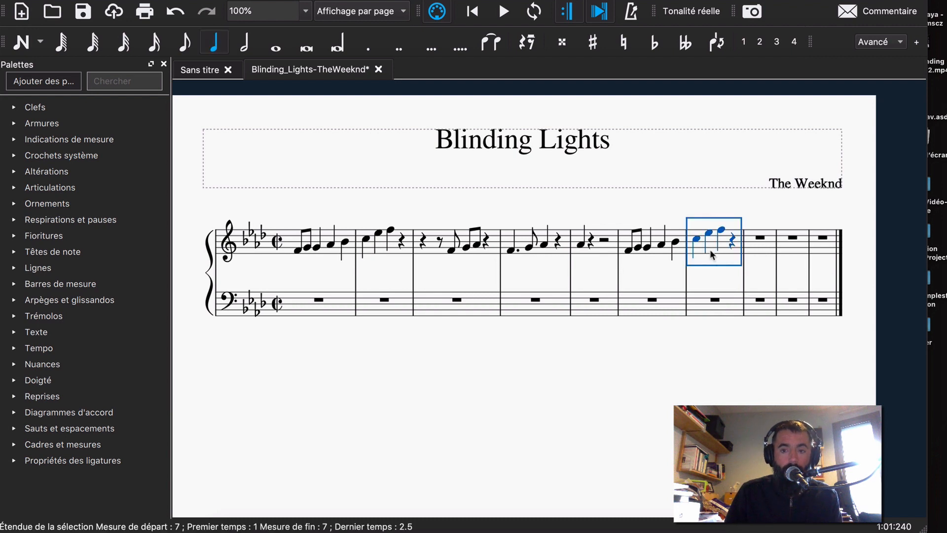
pyautogui.press('r')
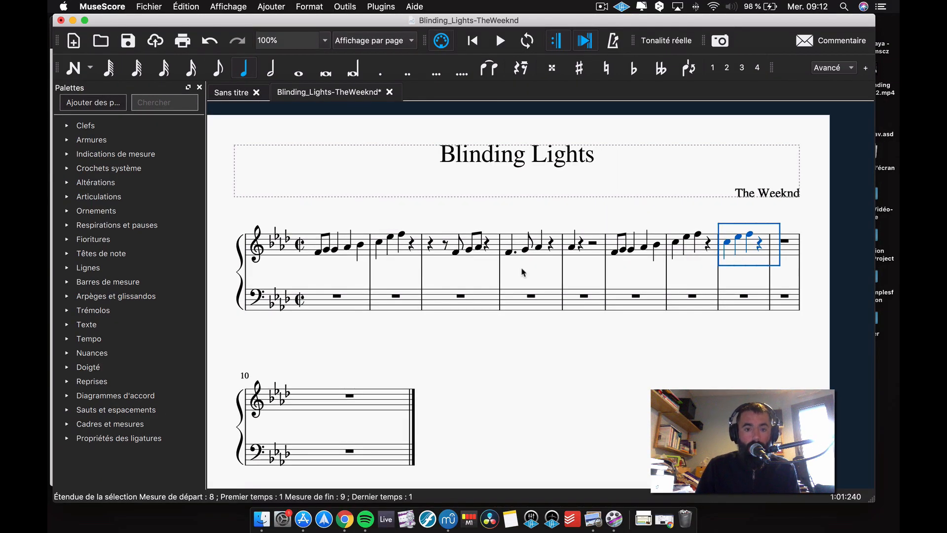
pyautogui.click(344, 243)
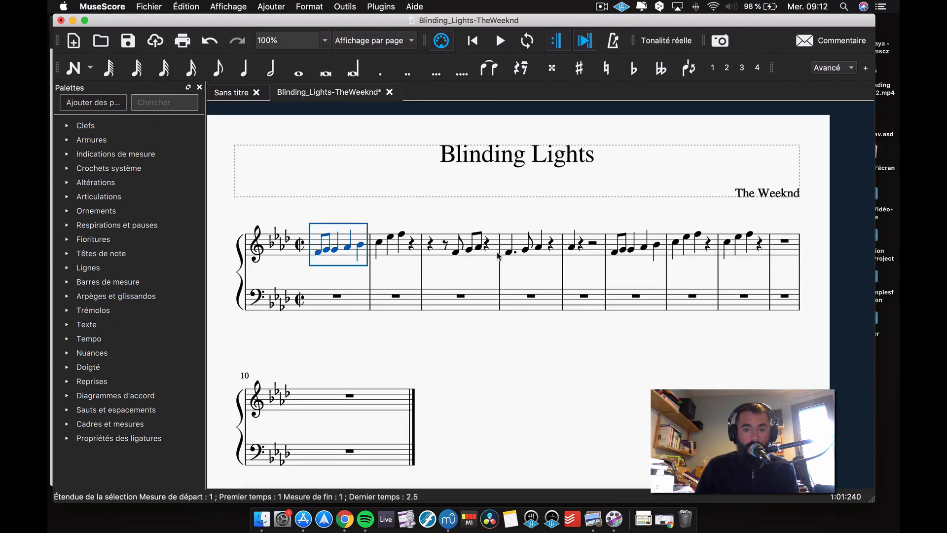
pyautogui.keyDown('shift'); pyautogui.click(766, 253); pyautogui.keyUp('shift')
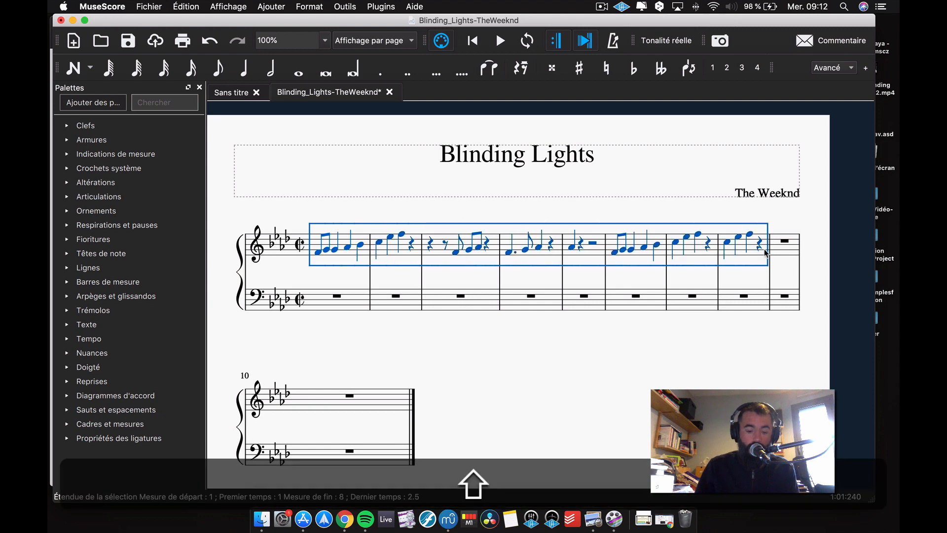
pyautogui.press('r')
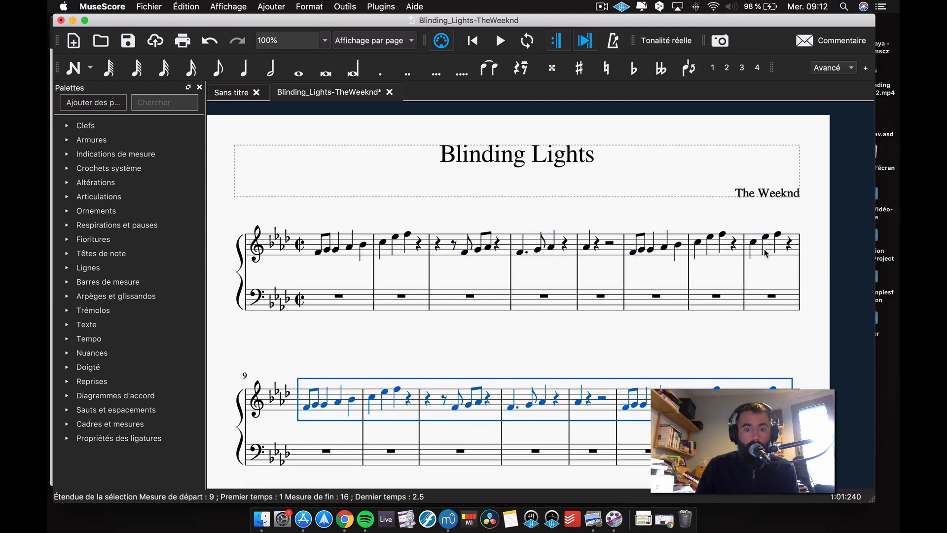
# Step: Insert a system break at the barline after the fourth measure
pyautogui.scroll(-3, 537, 362)
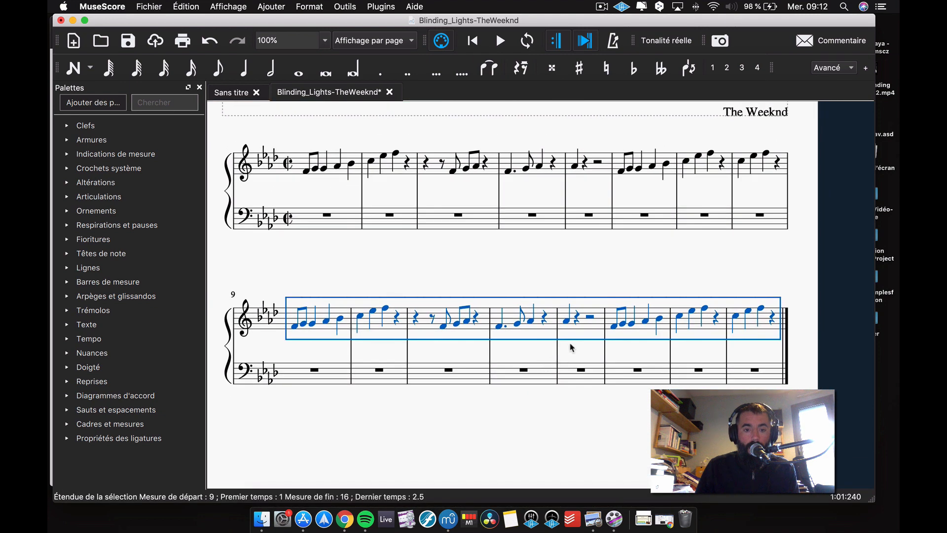
pyautogui.scroll(1, 558, 335)
pyautogui.scroll(1, 518, 295)
pyautogui.scroll(1, 519, 296)
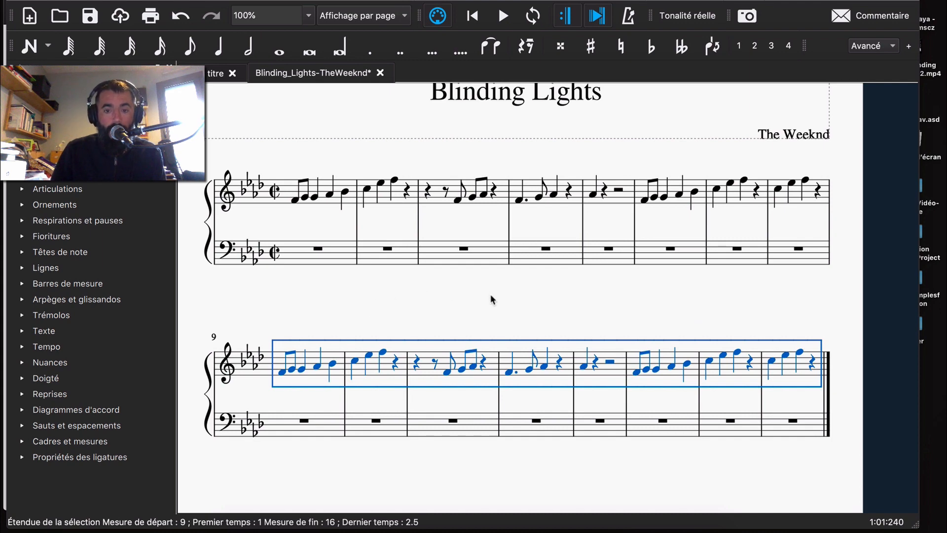
pyautogui.scroll(1, 427, 299)
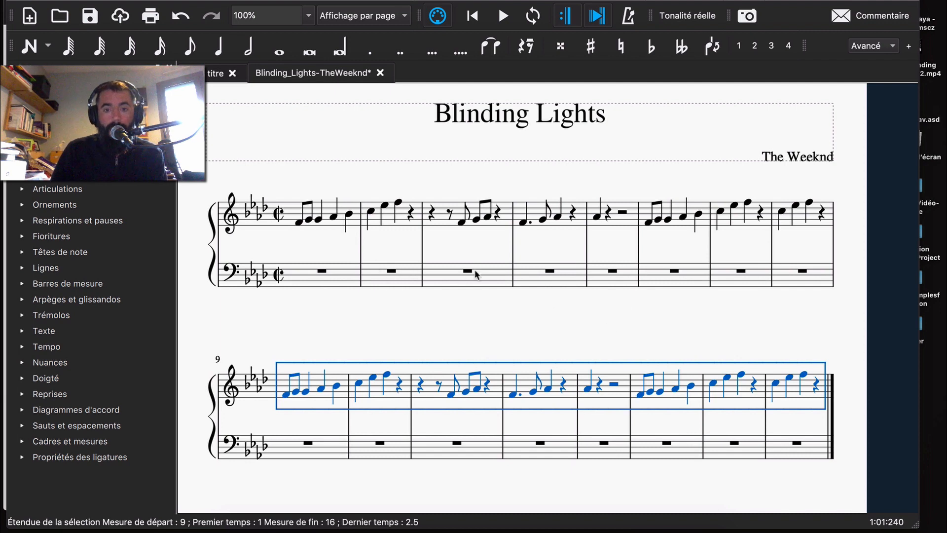
pyautogui.click(587, 251)
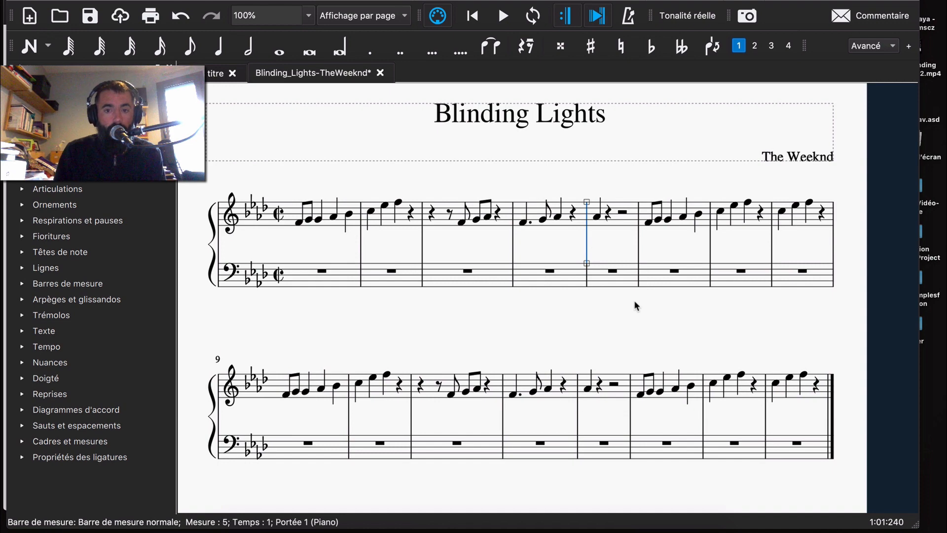
pyautogui.press('Return')
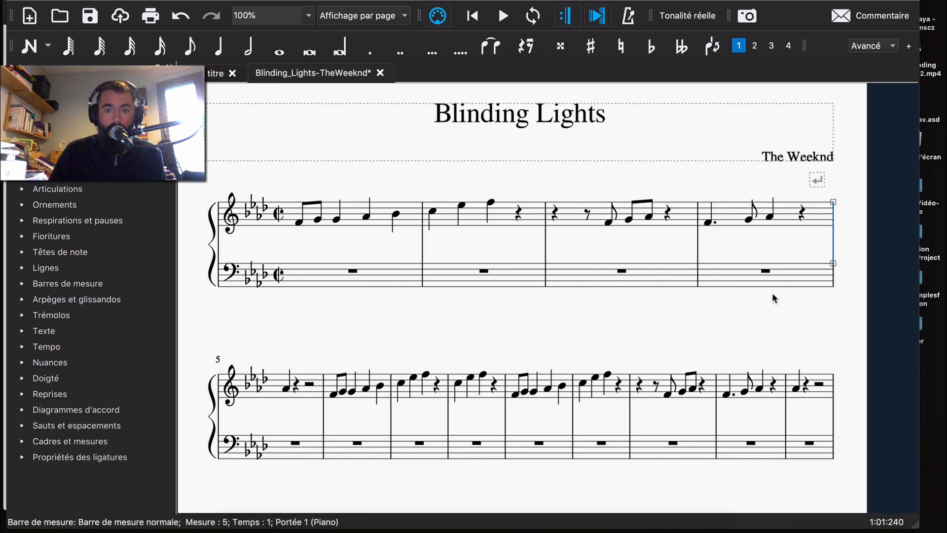
# Step: Insert system breaks at the barlines after the eighth and twelfth measures
pyautogui.scroll(-1, 772, 293)
pyautogui.click(502, 375)
pyautogui.press('Return')
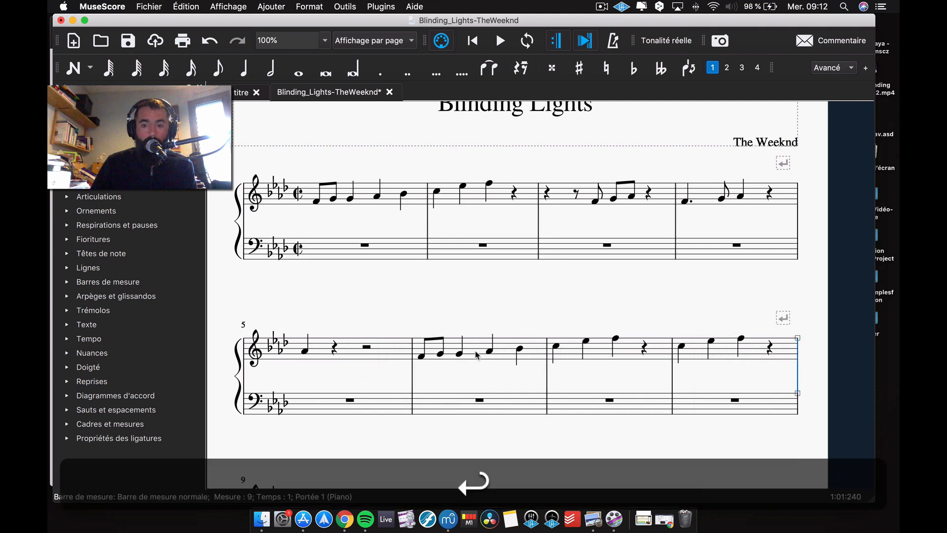
pyautogui.scroll(-5, 503, 376)
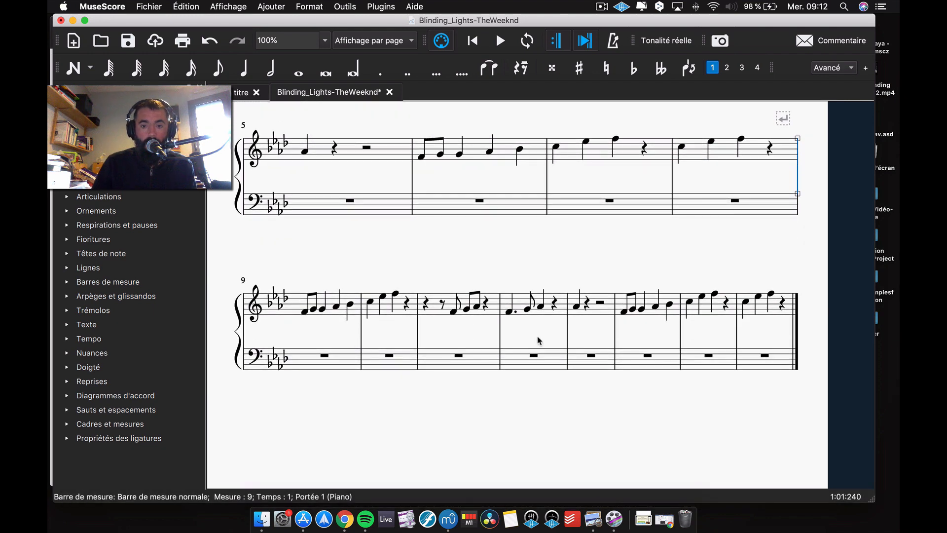
pyautogui.click(567, 335)
pyautogui.press('Return')
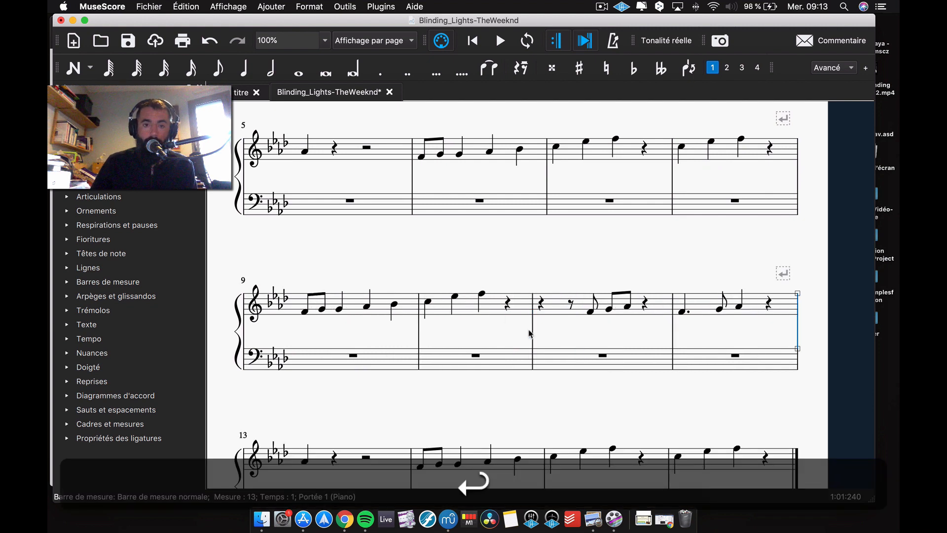
# Step: Insert a system break at the barline after the second measure, and another at the barline after the first measure
pyautogui.click(324, 41)
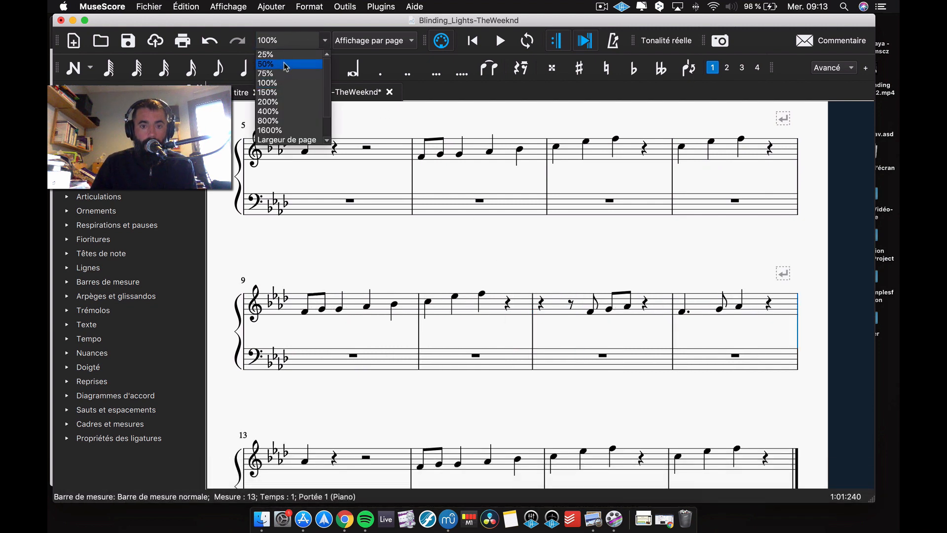
pyautogui.click(285, 65)
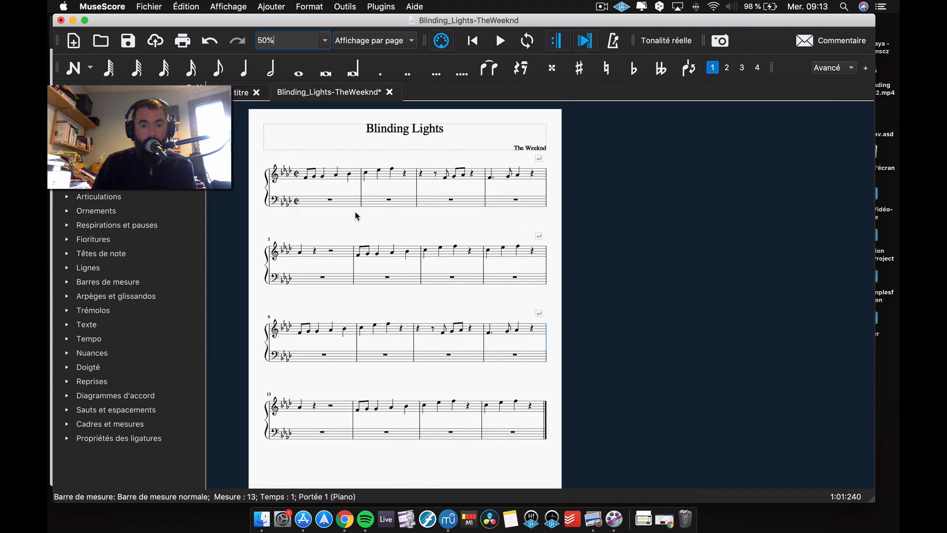
pyautogui.scroll(1, 356, 215)
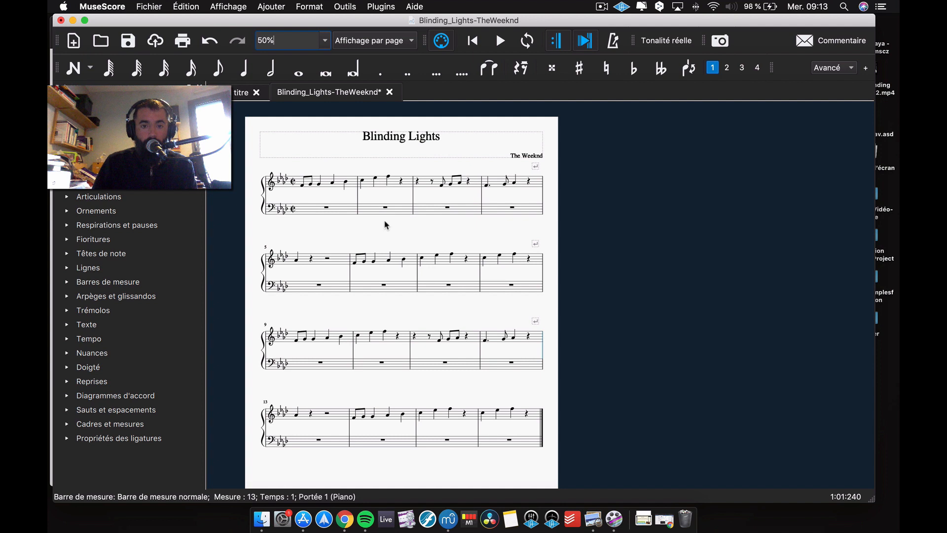
pyautogui.click(413, 195)
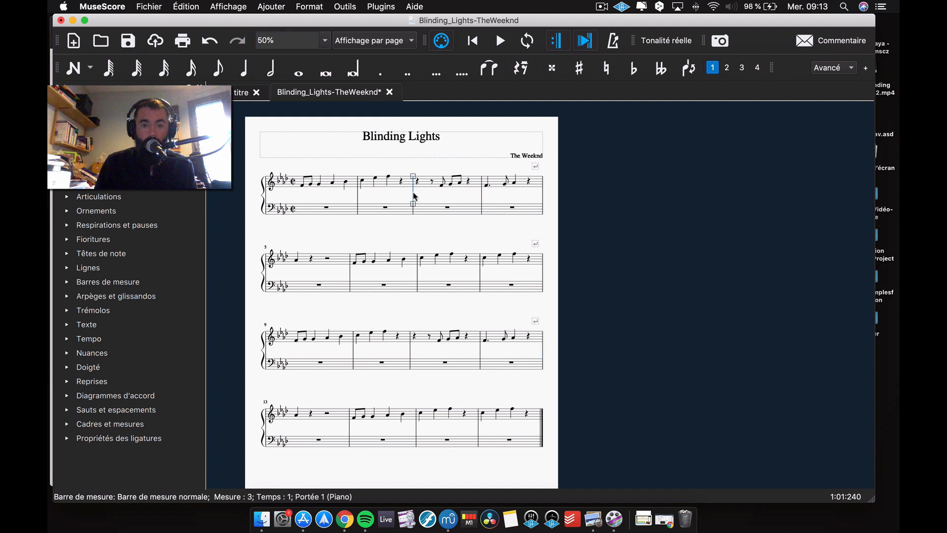
pyautogui.press('Return')
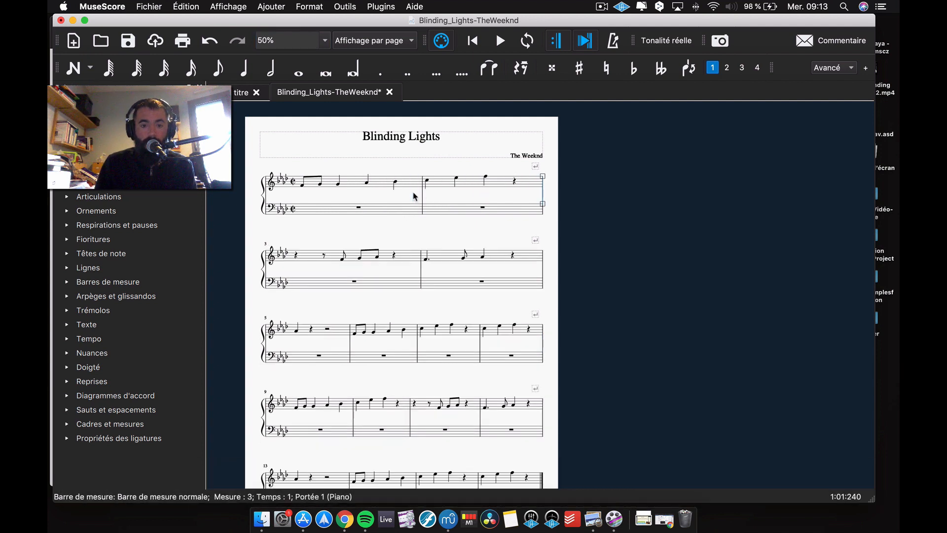
pyautogui.click(422, 197)
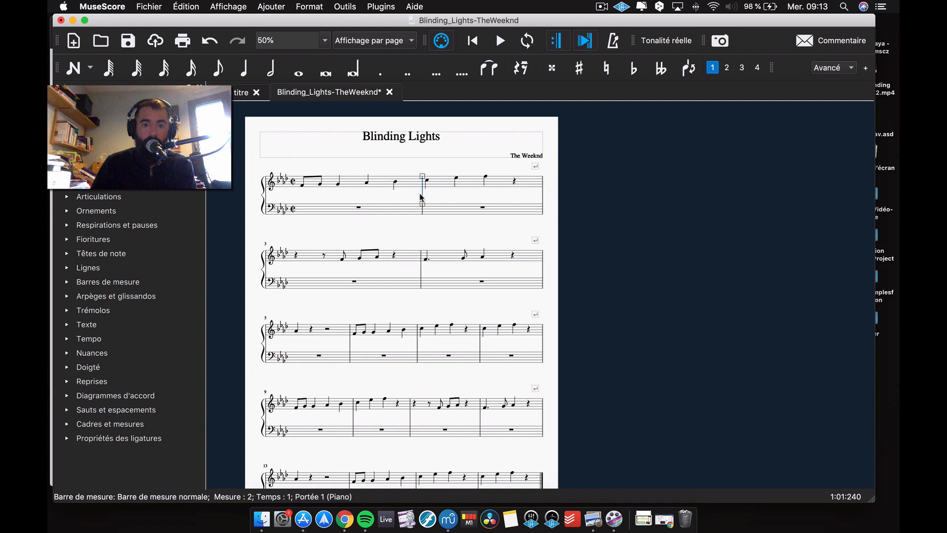
pyautogui.press('Return')
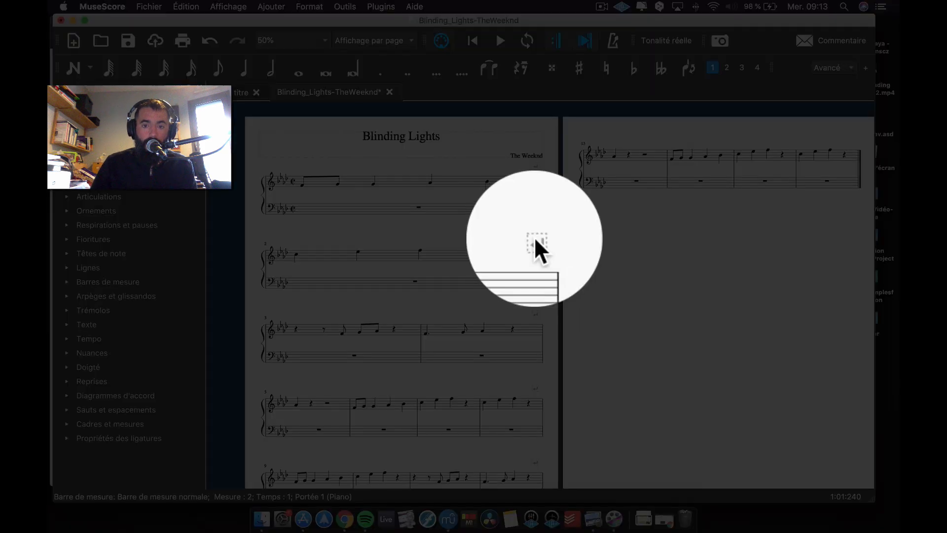
# Step: Delete the system breaks after the second and first measures
pyautogui.click(535, 240)
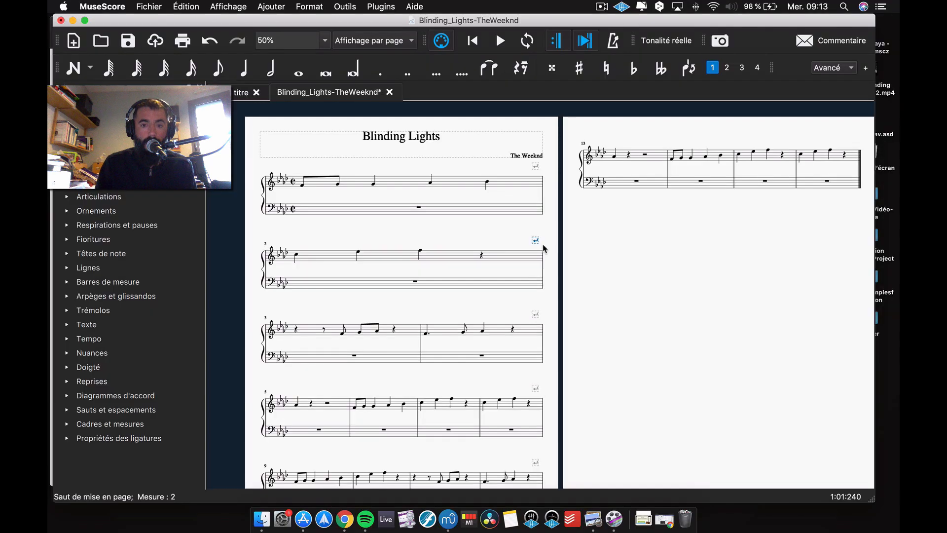
pyautogui.press('BackSpace')
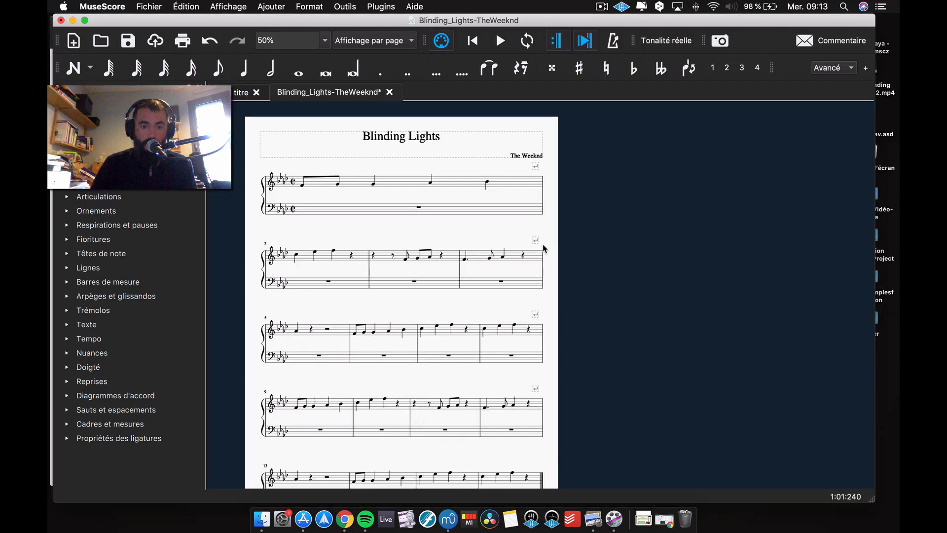
pyautogui.click(535, 167)
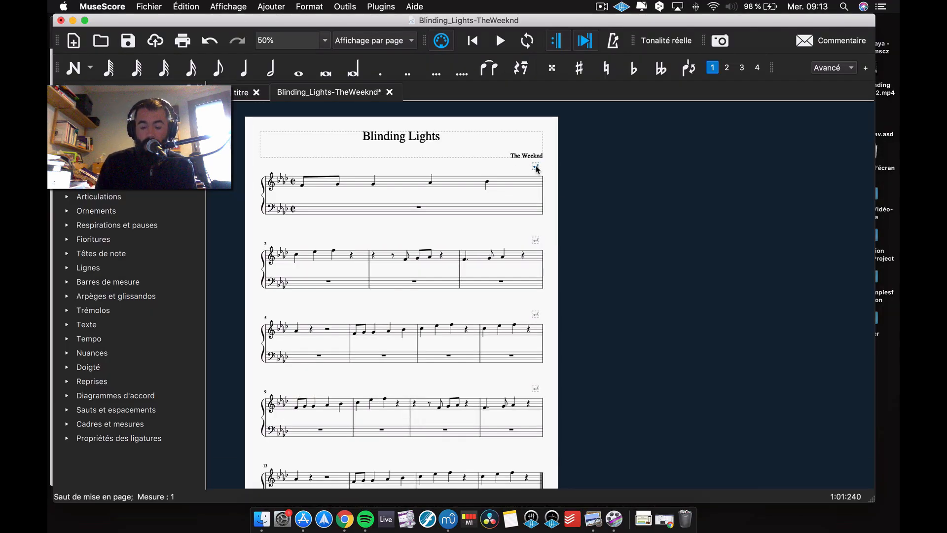
pyautogui.press('BackSpace')
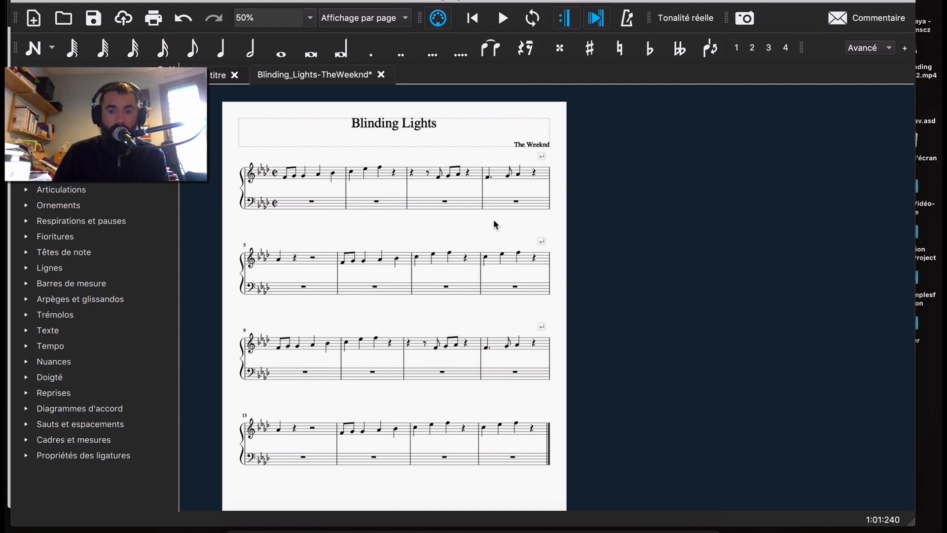
# Step: Delete the remaining system breaks after measures twelve, eight and four so the measures flow automatically
pyautogui.scroll(-3, 344, 246)
pyautogui.scroll(3, 344, 245)
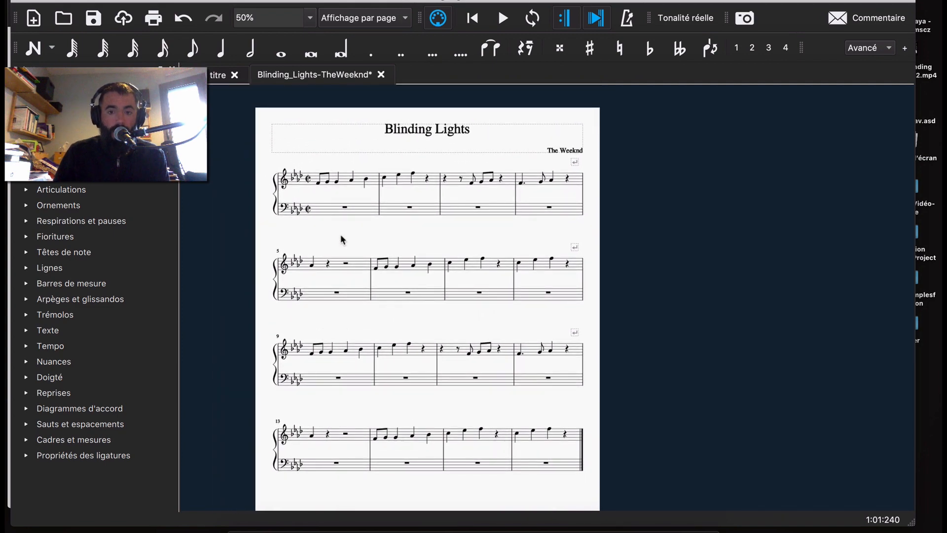
pyautogui.click(575, 333)
pyautogui.press('BackSpace')
pyautogui.click(575, 247)
pyautogui.press('BackSpace')
pyautogui.click(574, 162)
pyautogui.press('BackSpace')
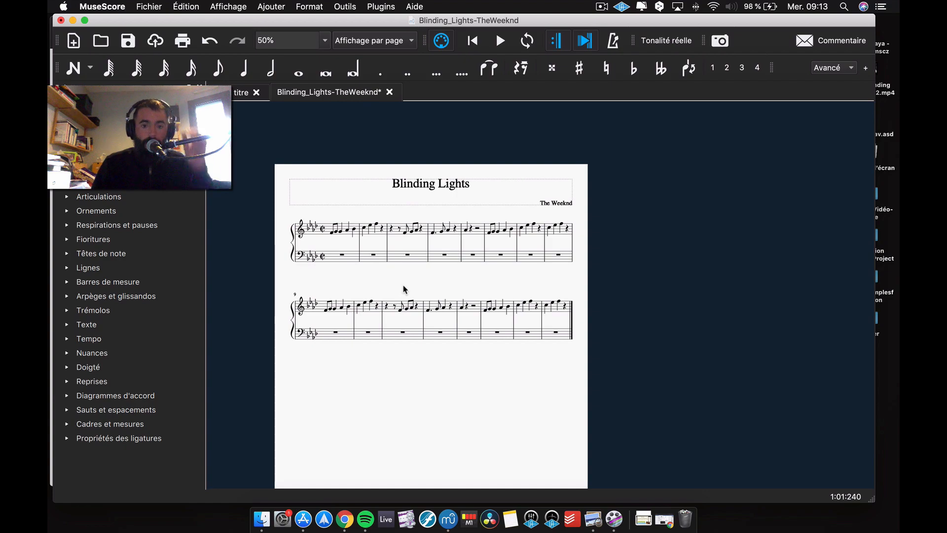
pyautogui.scroll(1, 399, 282)
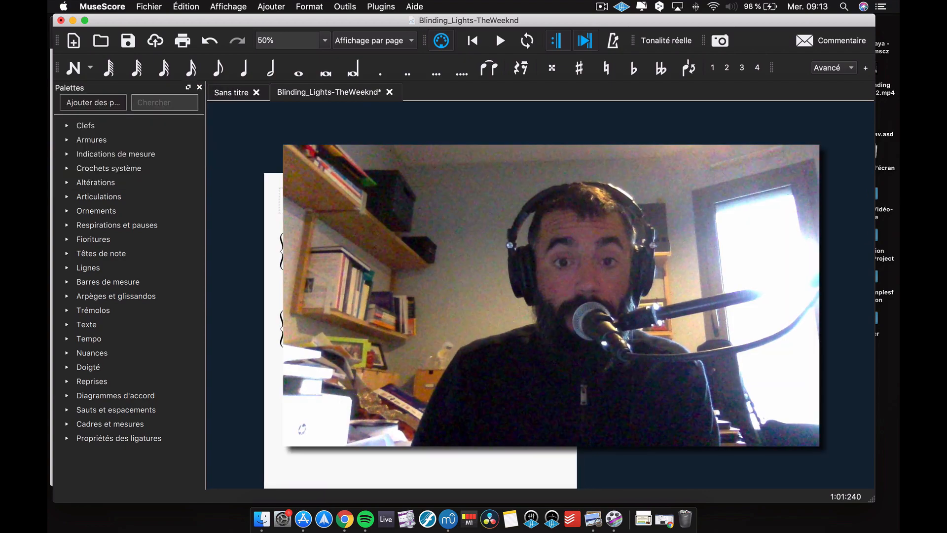